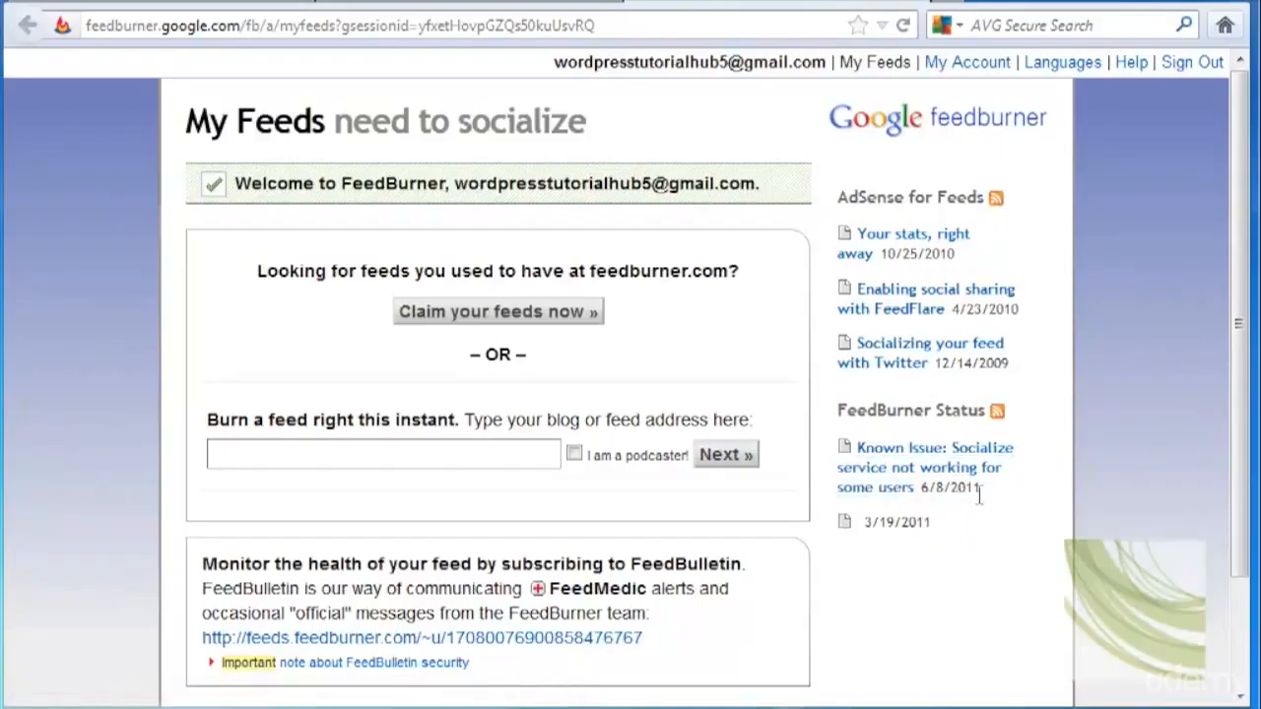
Enter wordpresstutorialhub.com/manually as the blog address to burn and continue.
left_click(332, 452)
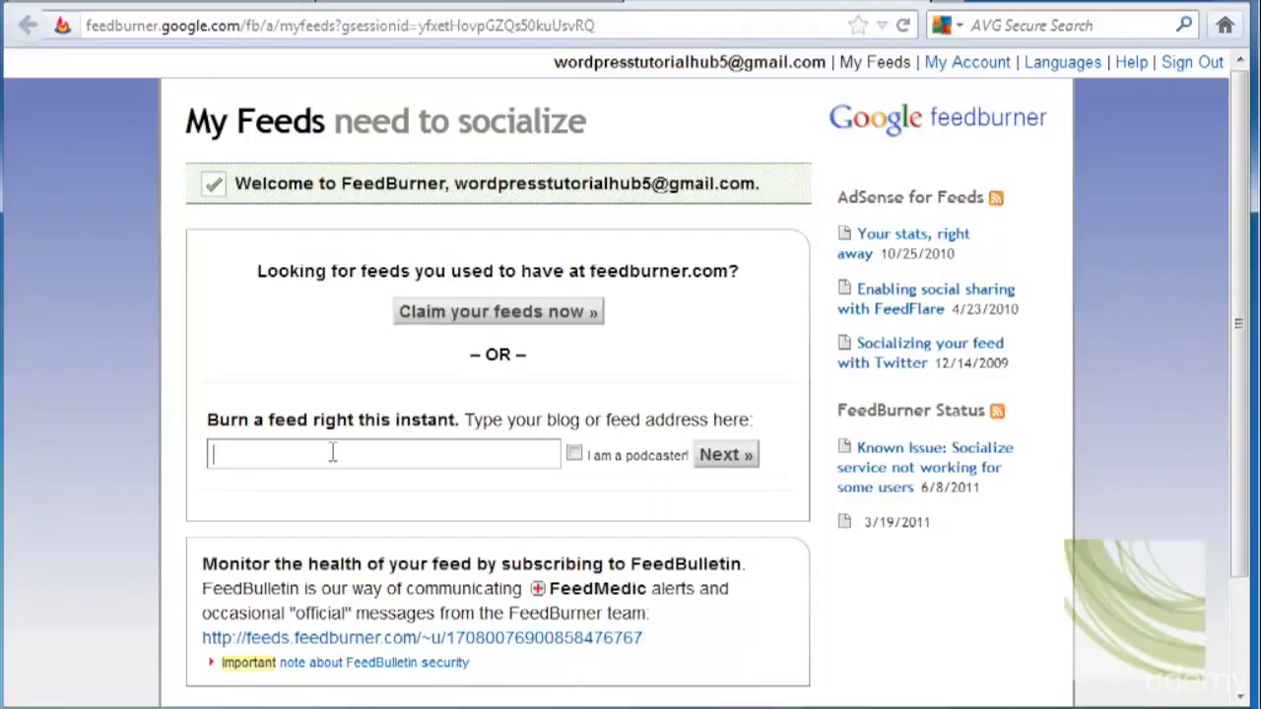
type("wordpresstutorialhub.com/manually")
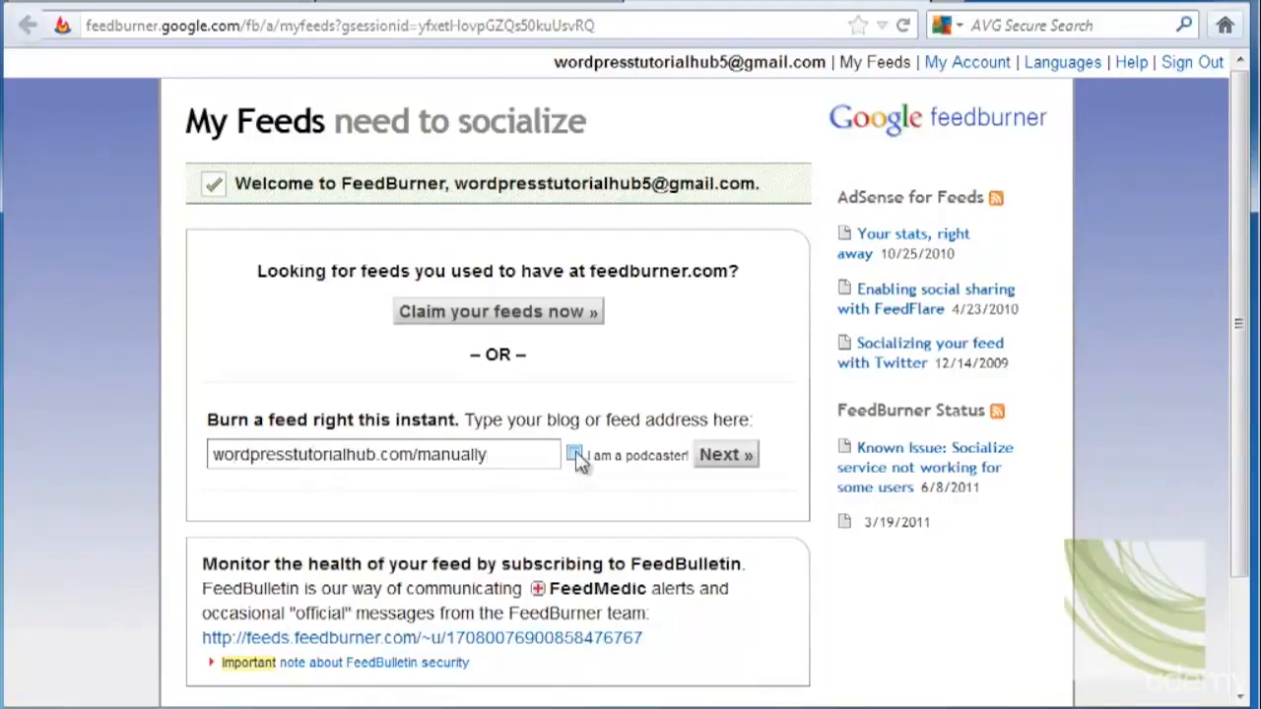
left_click(739, 456)
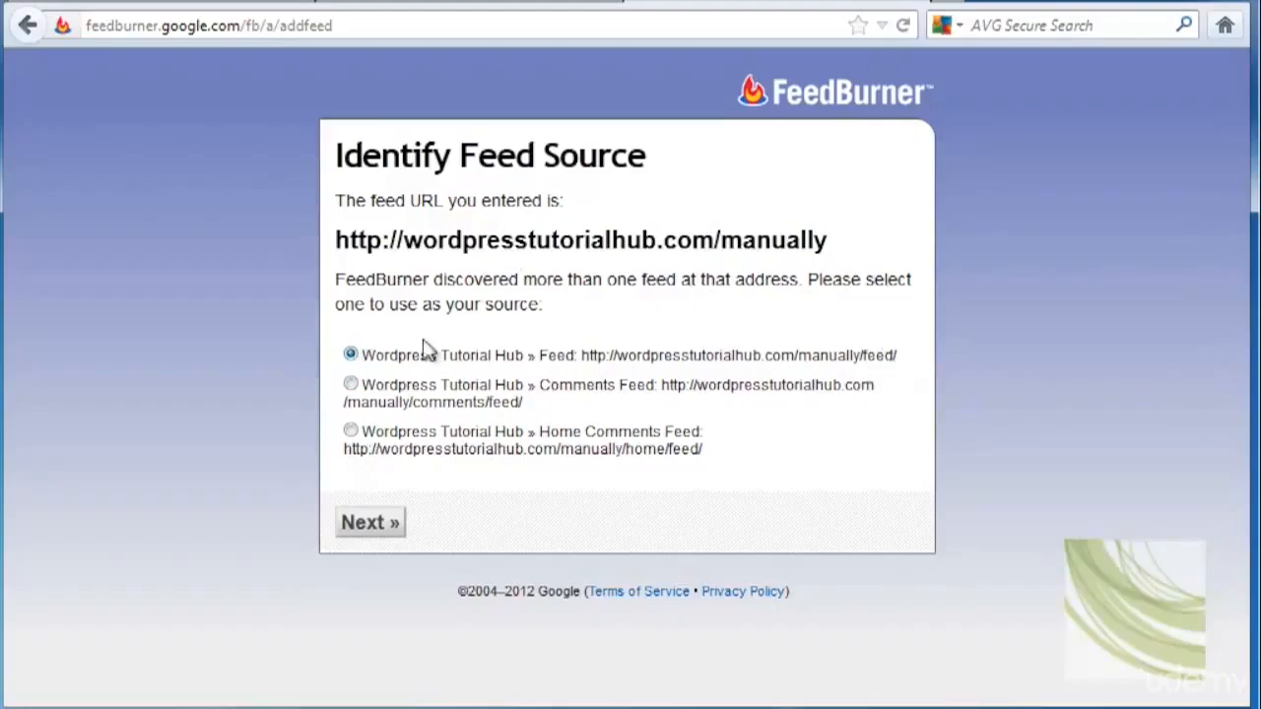
Keep the main Wordpress Tutorial Hub feed selected as the source and continue.
left_click(356, 523)
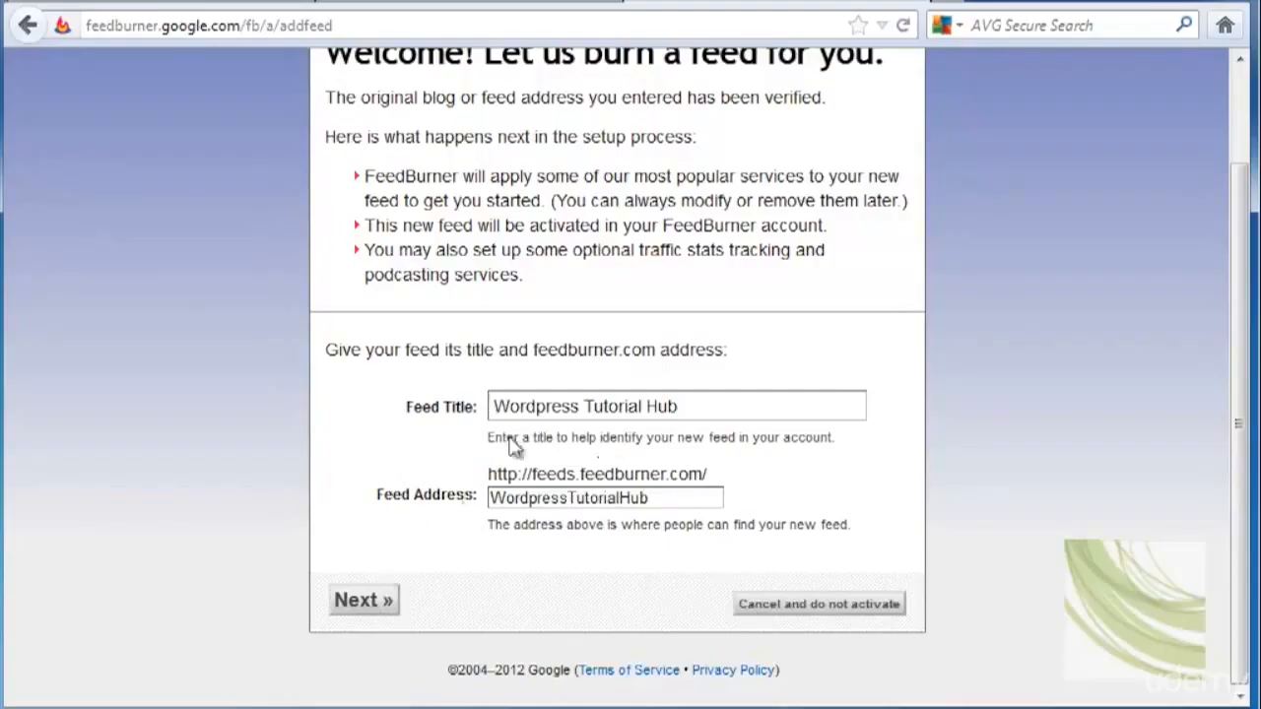
Accept the Wordpress Tutorial Hub title and feeds.feedburner.com/WordpressTutorialHub address, then continue past Congrats.
left_click(364, 601)
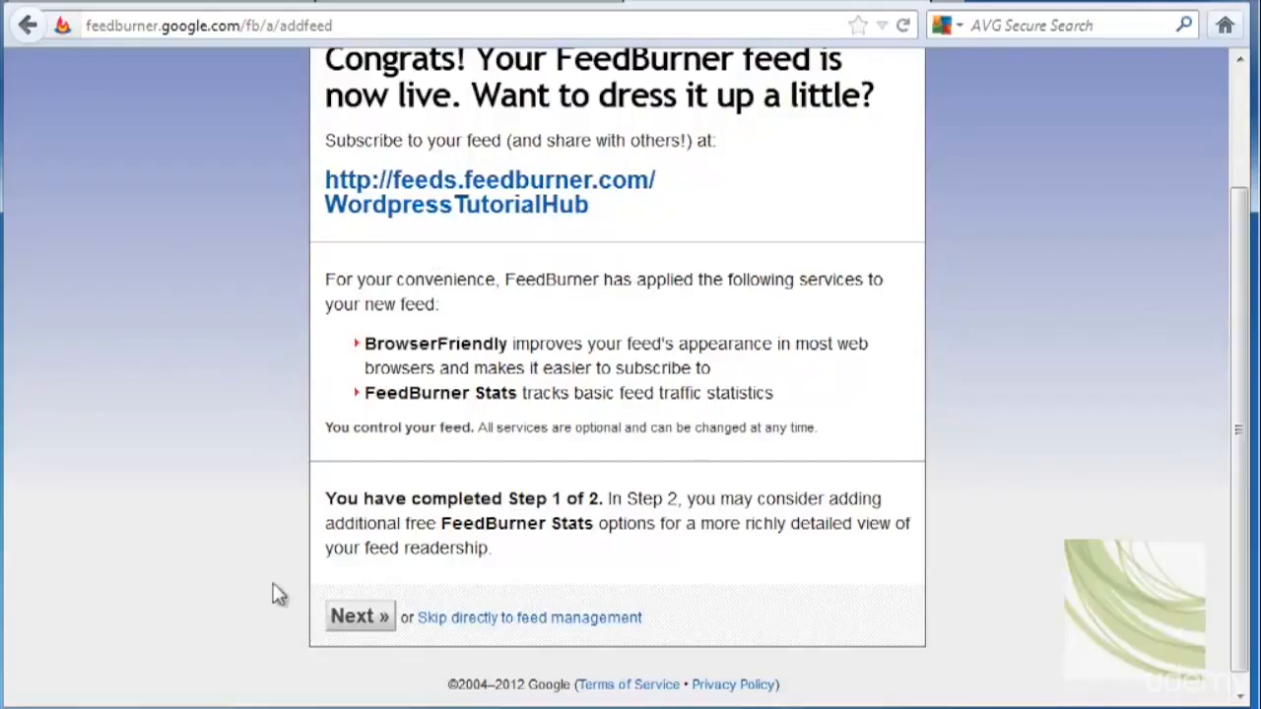
left_click(361, 621)
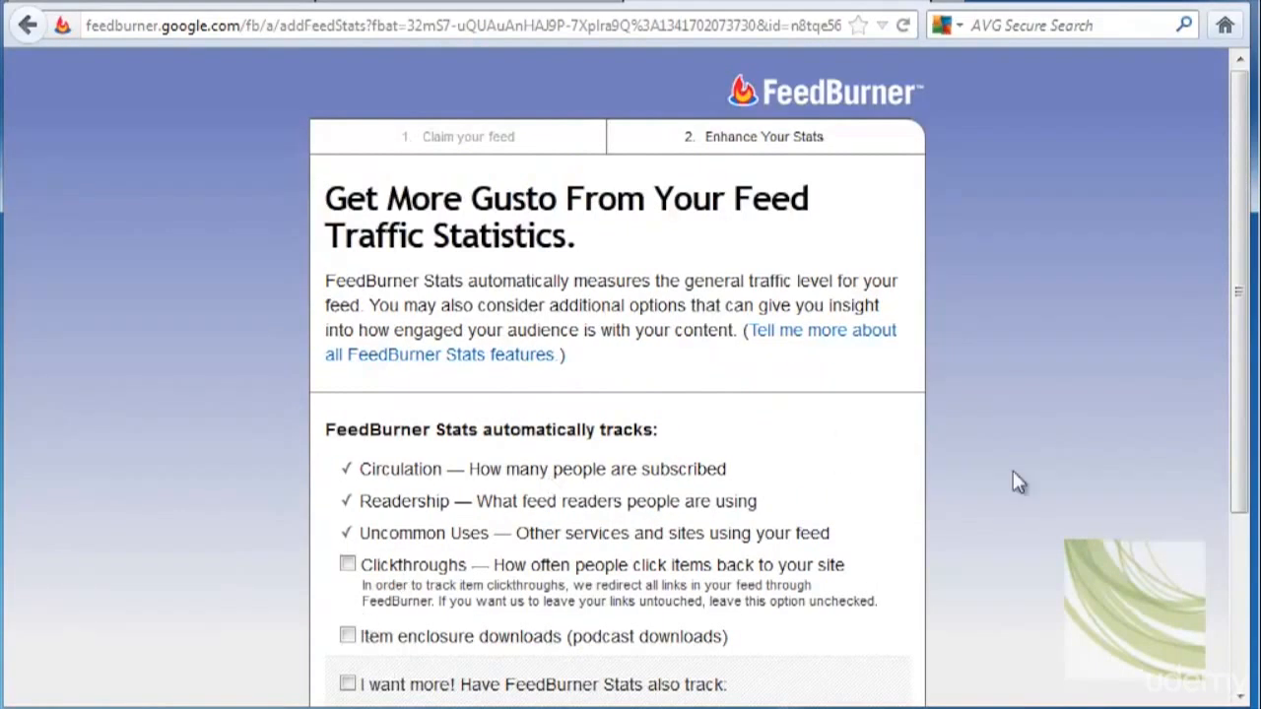
Turn on Clickthroughs tracking on Enhance Your Stats and finish the feed setup.
scroll(1053, 500, "down", 3)
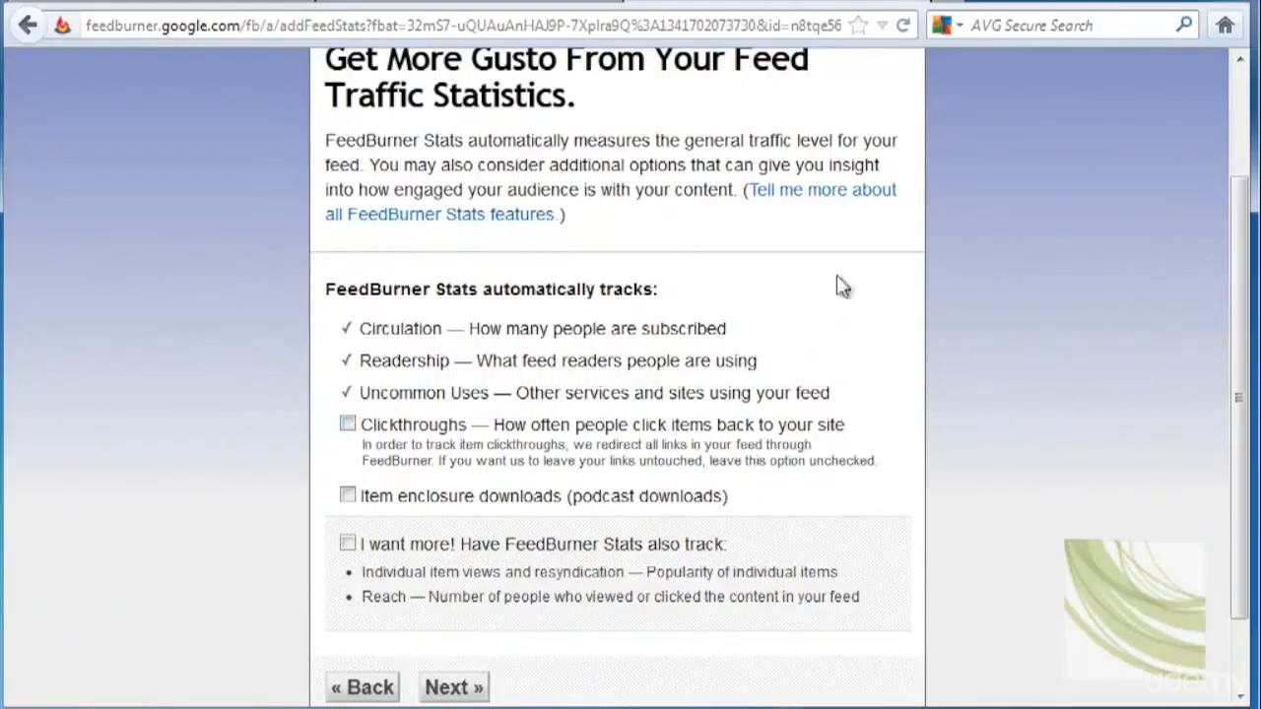
left_click(348, 426)
scroll(963, 606, "down", 2)
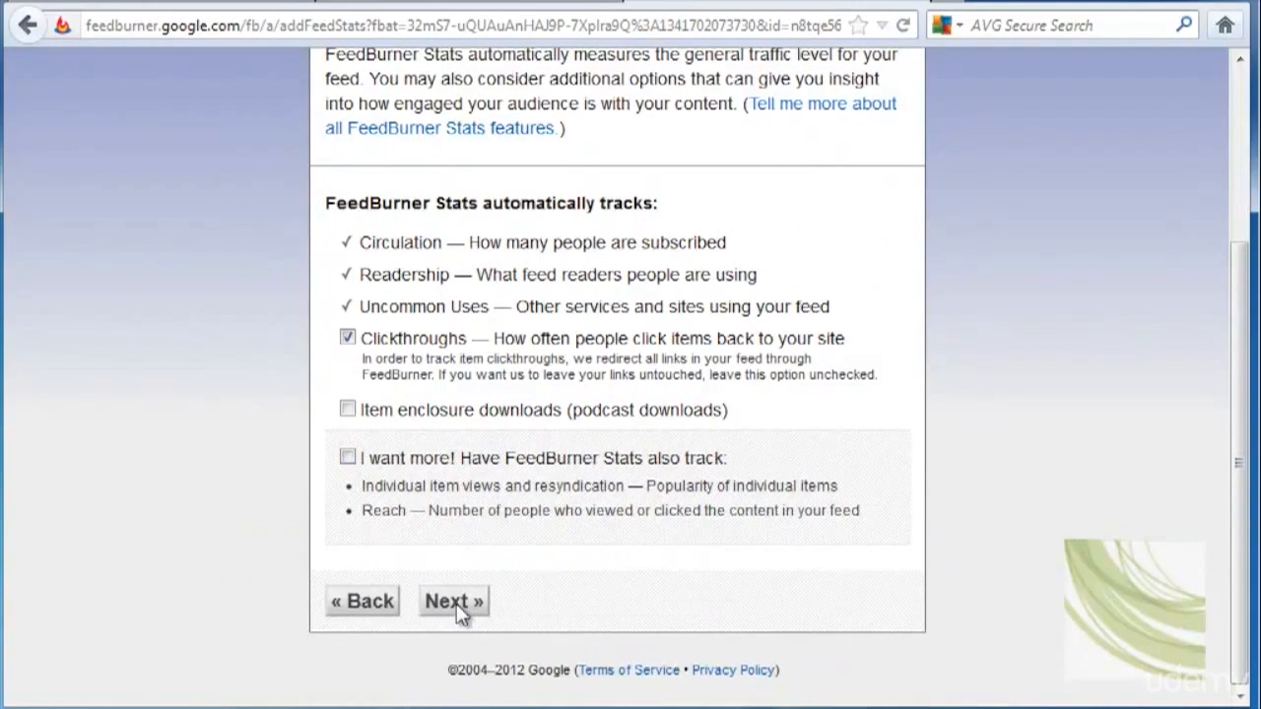
left_click(457, 608)
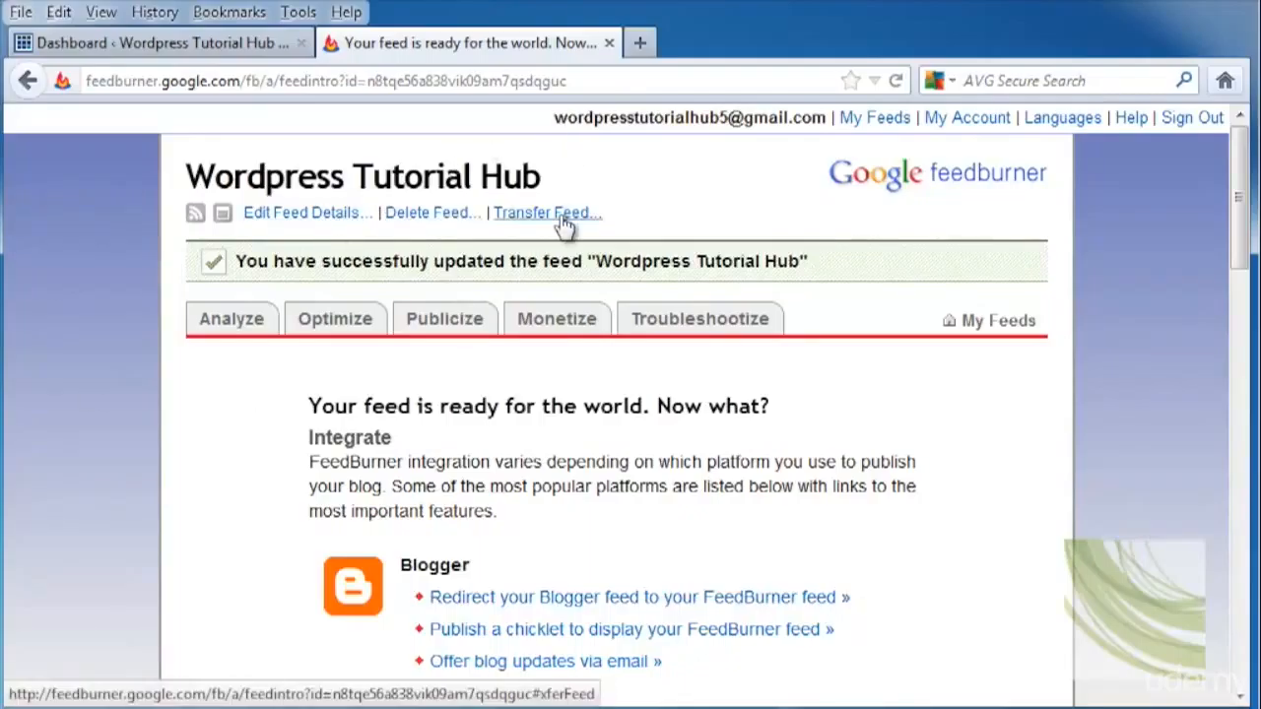
Browse the Analyze, Optimize, Publicize, Monetize and Troubleshootize tabs, then return to My Feeds.
left_click(259, 333)
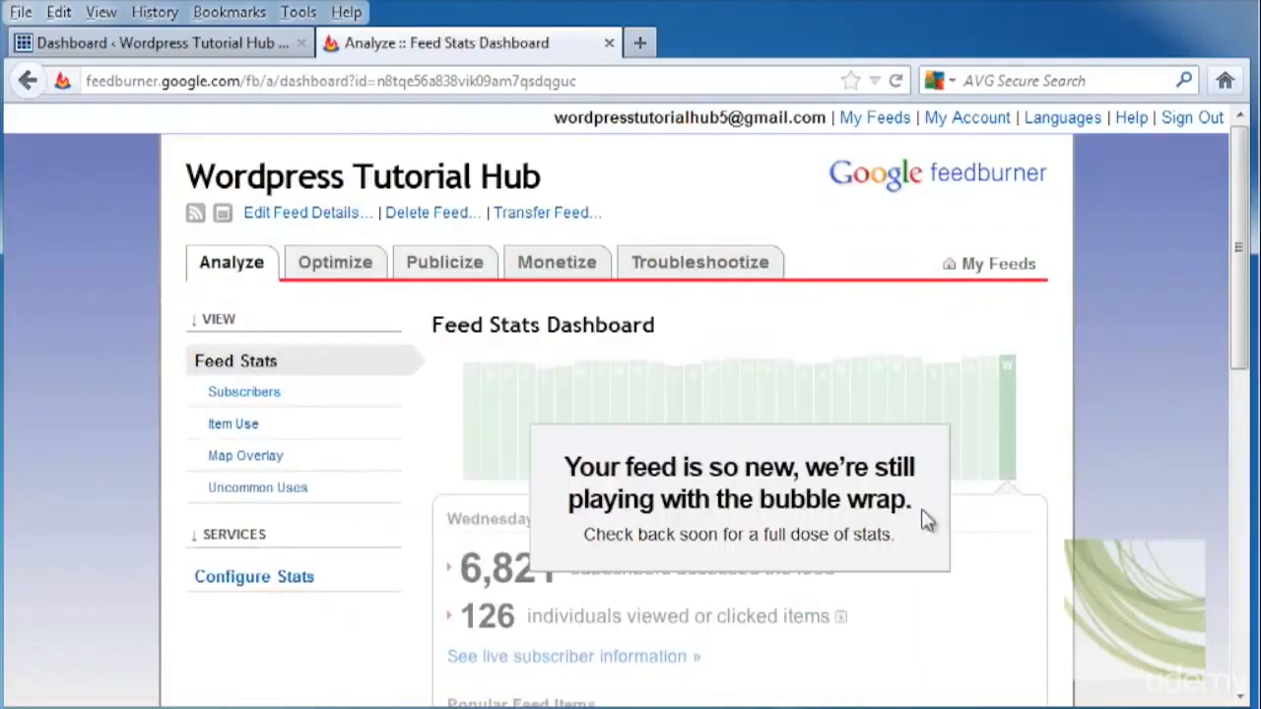
left_click(349, 269)
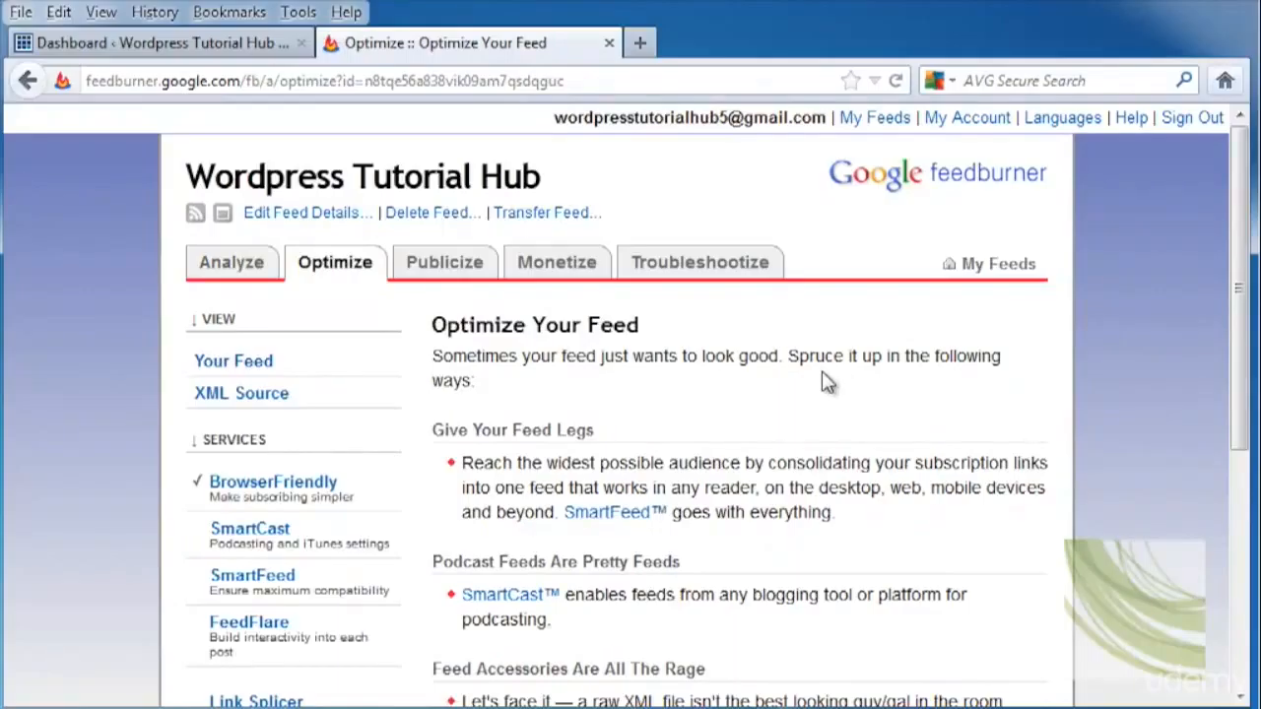
left_click(457, 264)
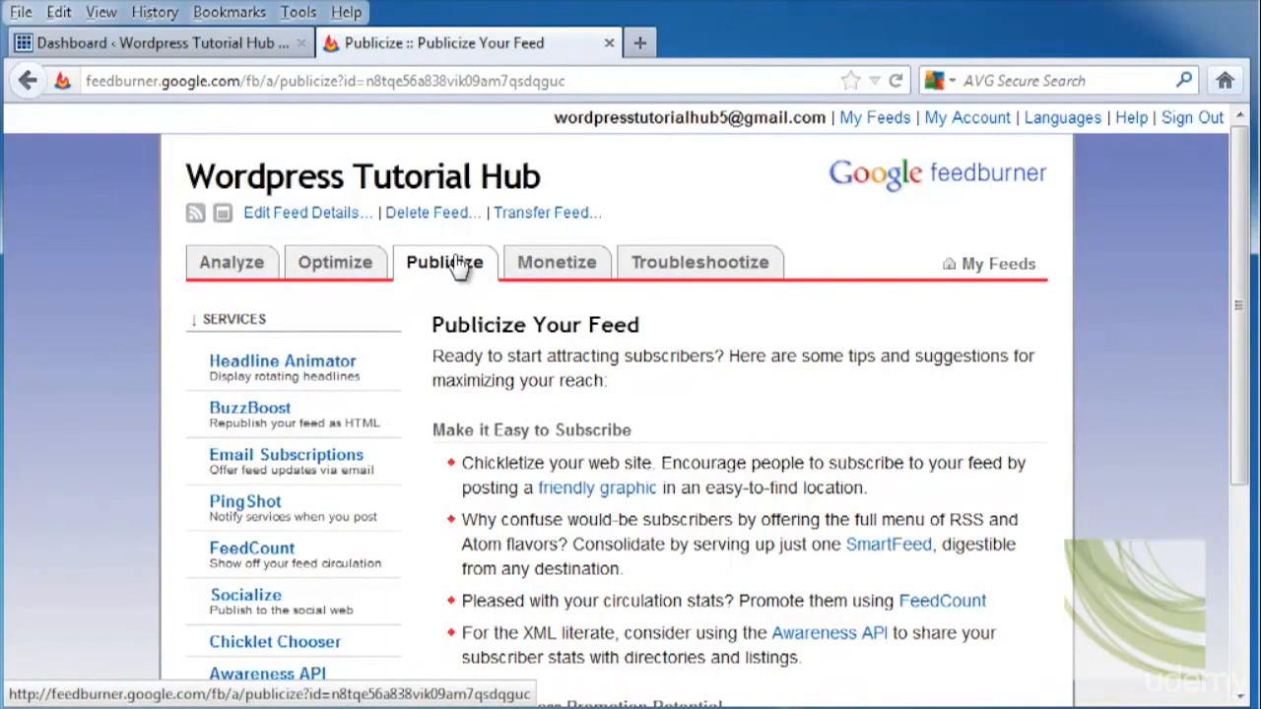
left_click(582, 264)
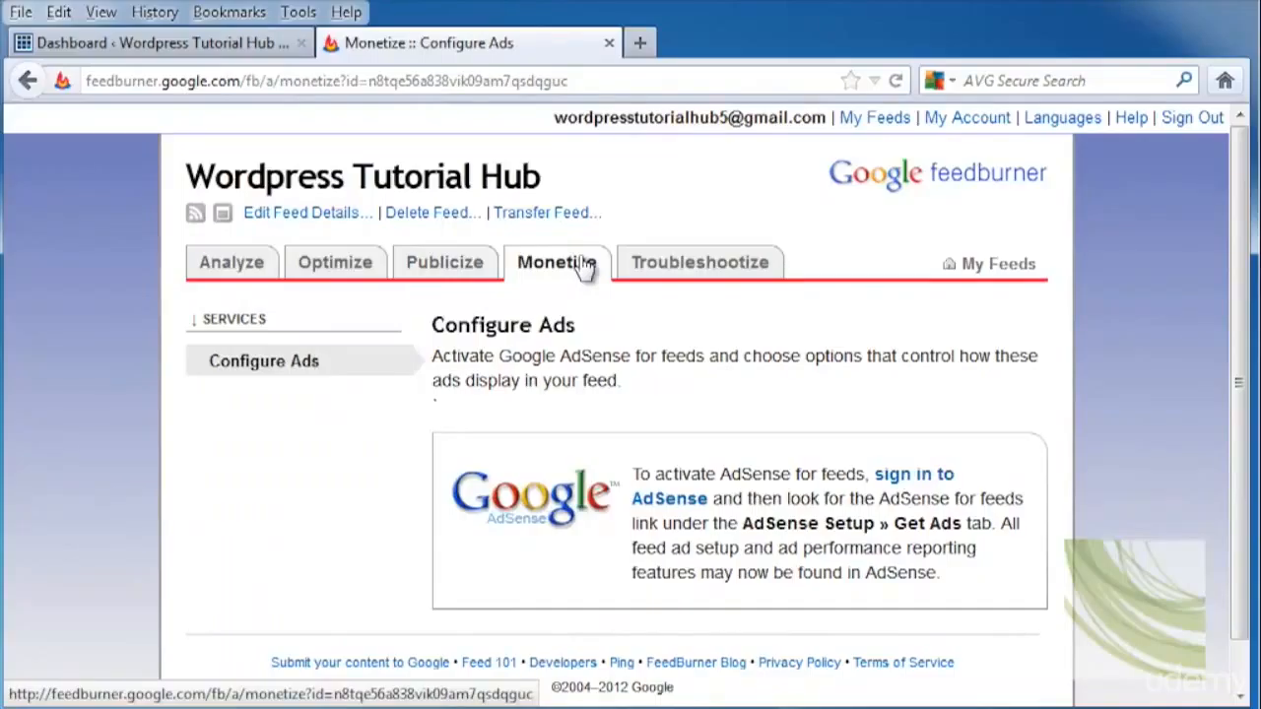
left_click(703, 263)
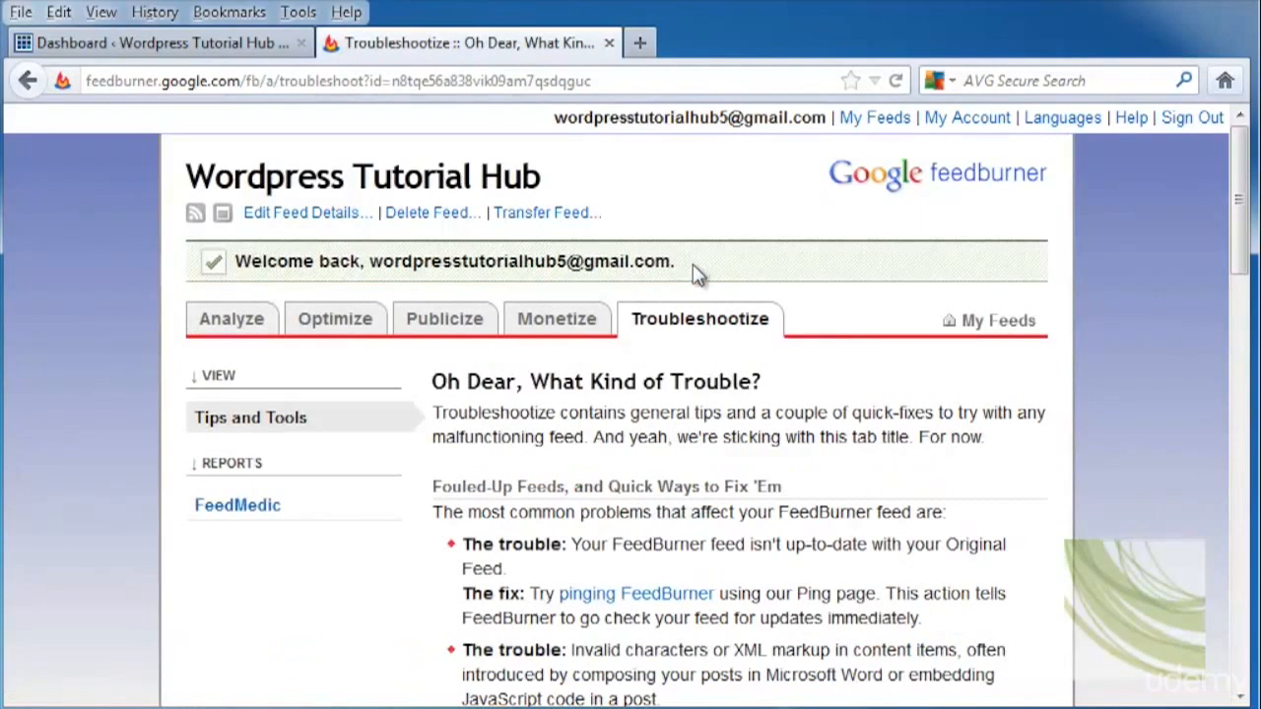
left_click(331, 222)
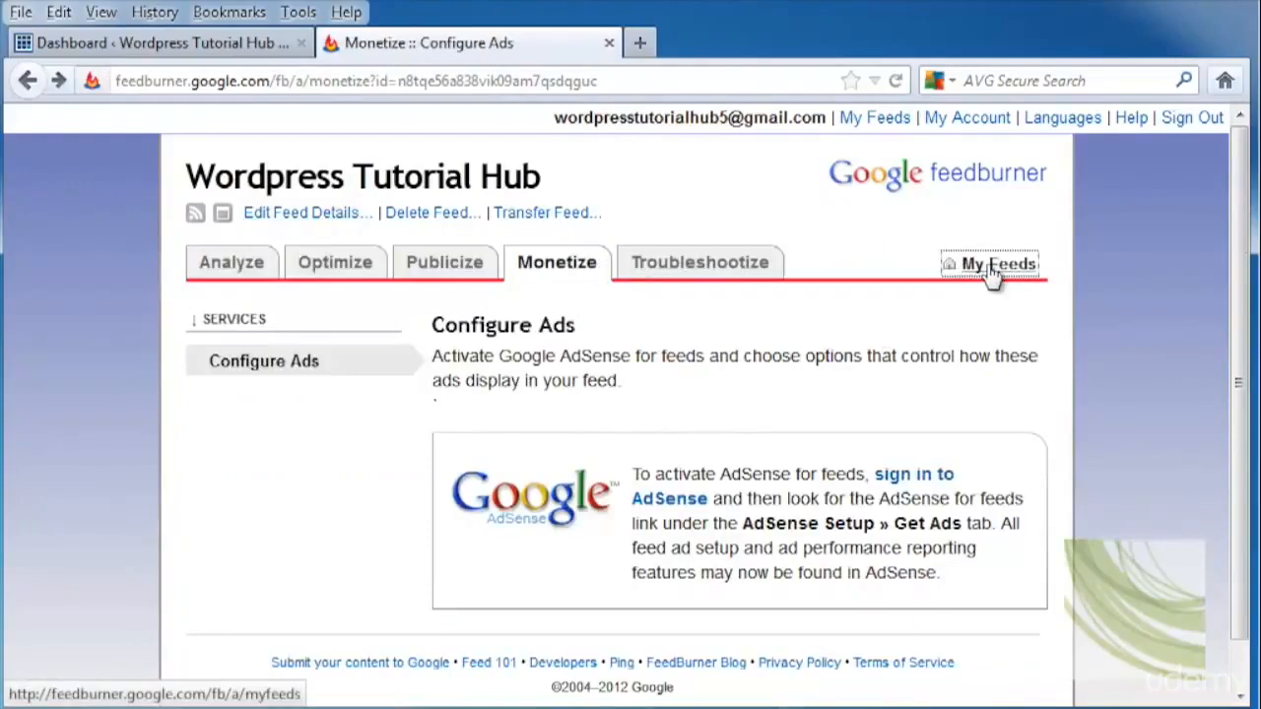
left_click(991, 271)
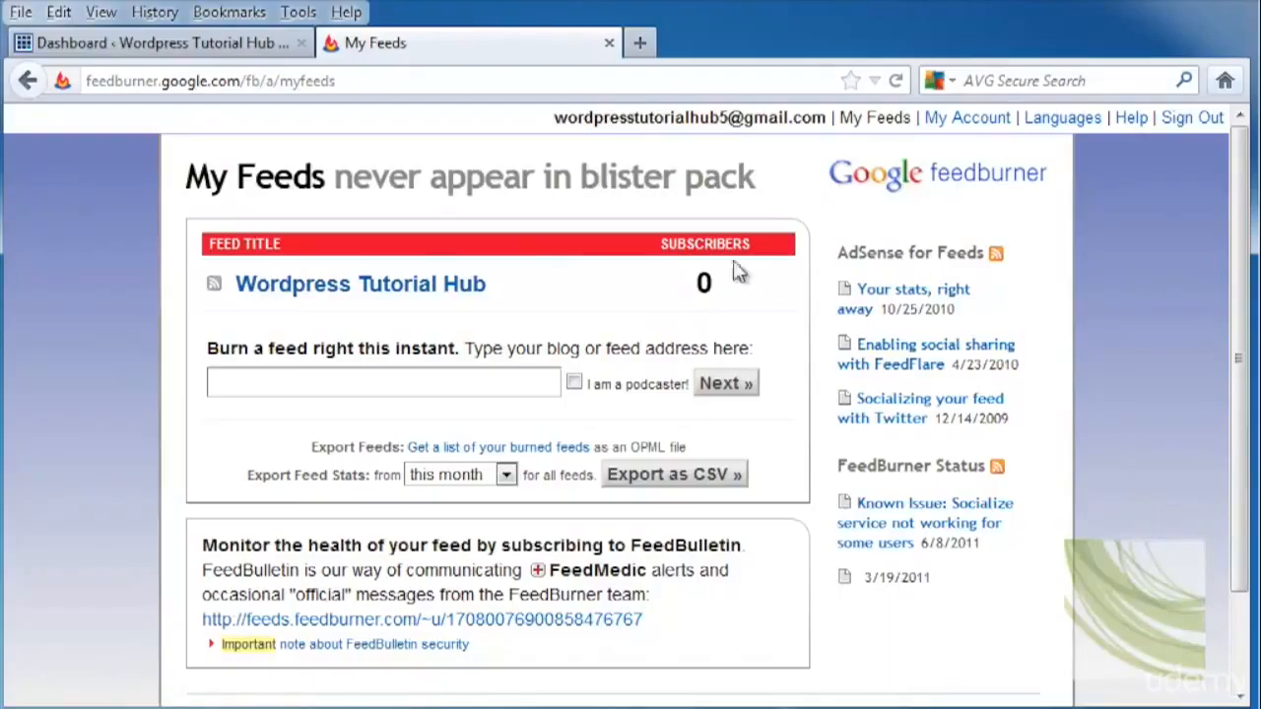
Open the Wordpress Tutorial Hub feed, review its Integrate list, and switch to Publicize.
left_click(412, 292)
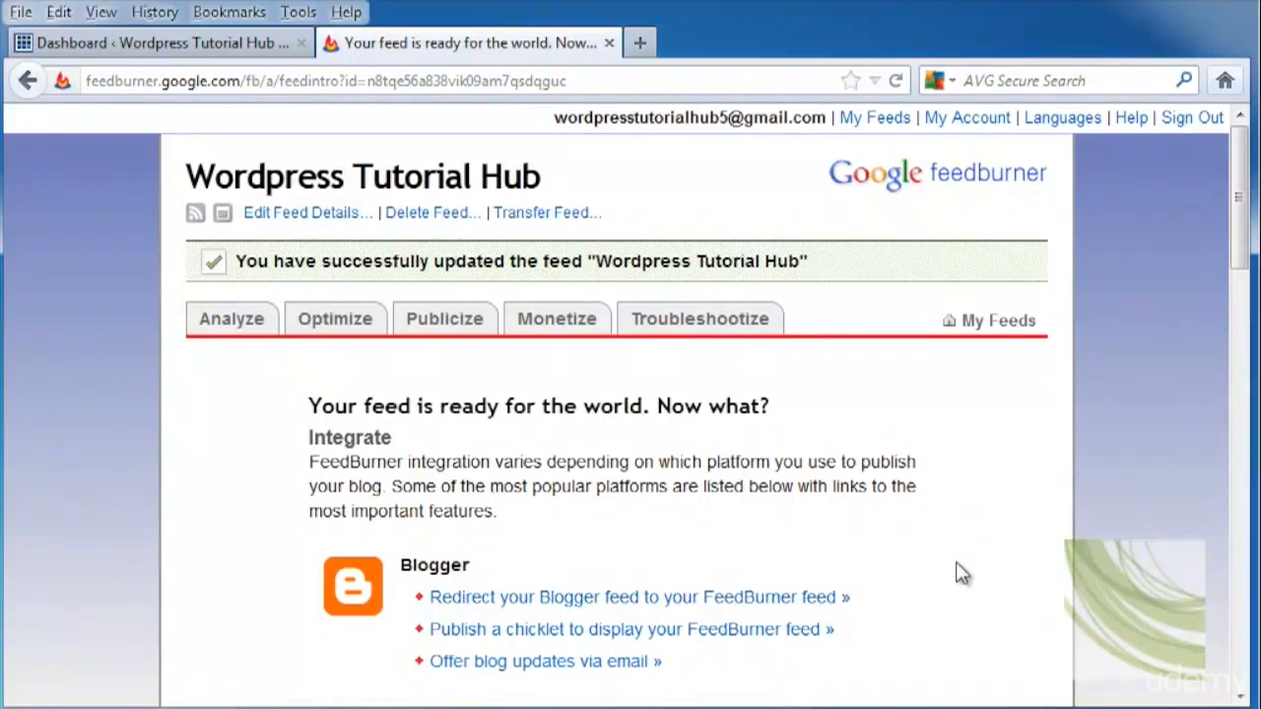
scroll(957, 571, "down", 4)
scroll(961, 569, "down", 2)
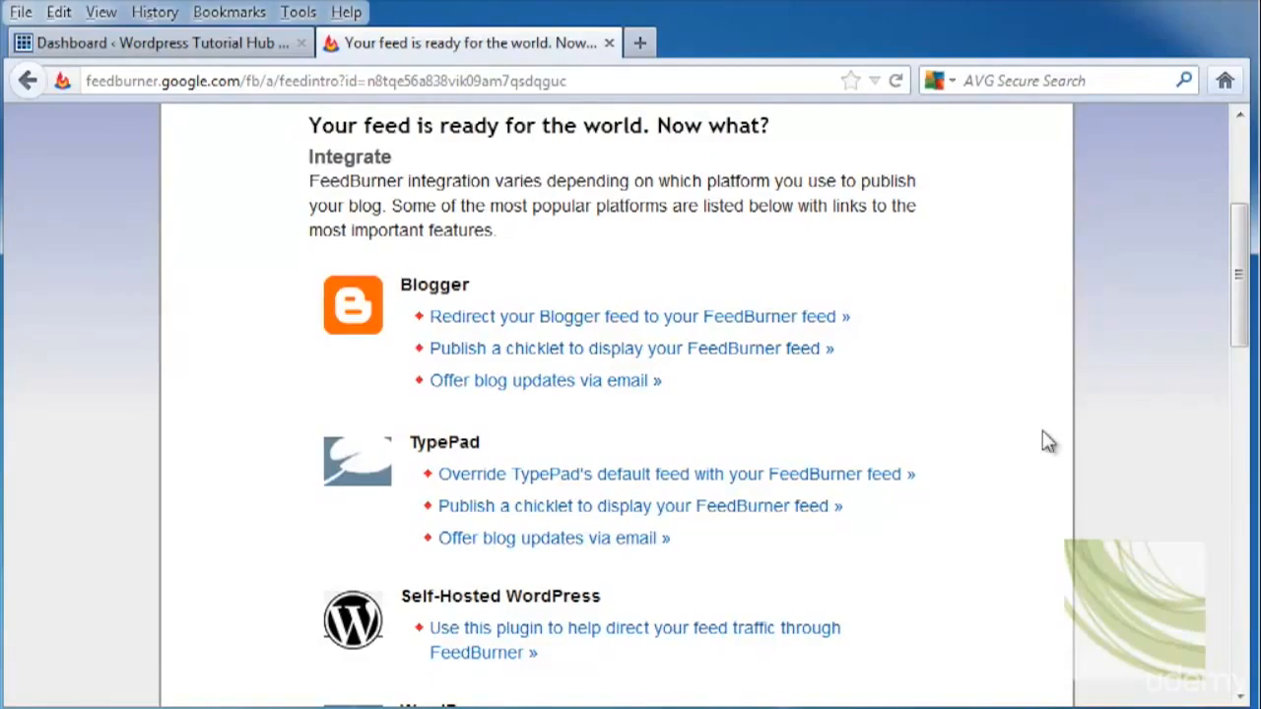
scroll(962, 577, "down", 9)
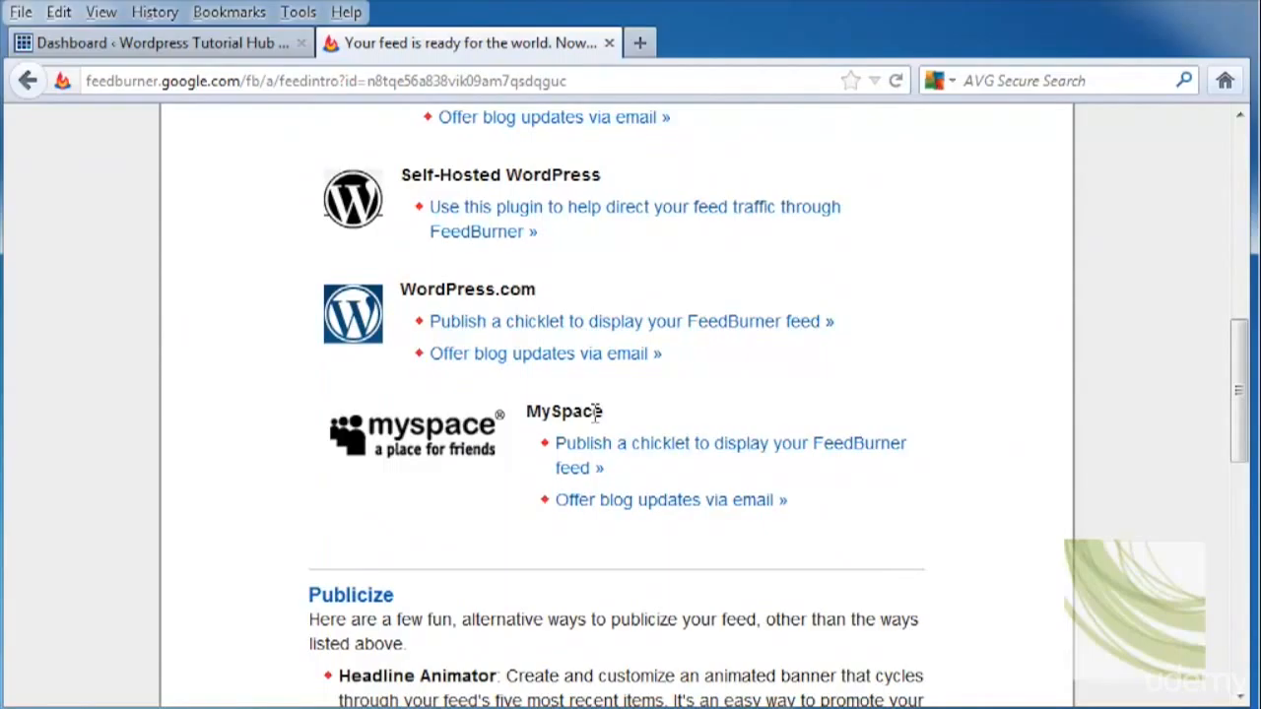
scroll(968, 416, "up", 2)
scroll(968, 417, "up", 2)
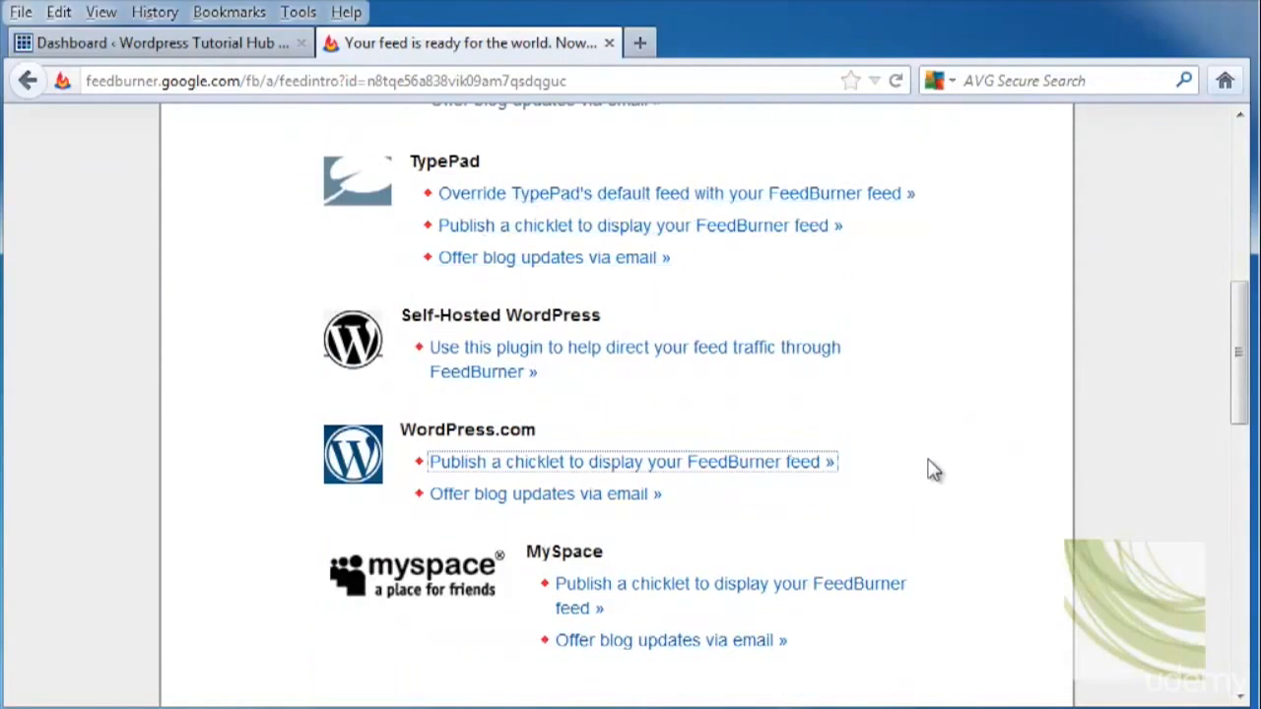
scroll(936, 473, "up", 9)
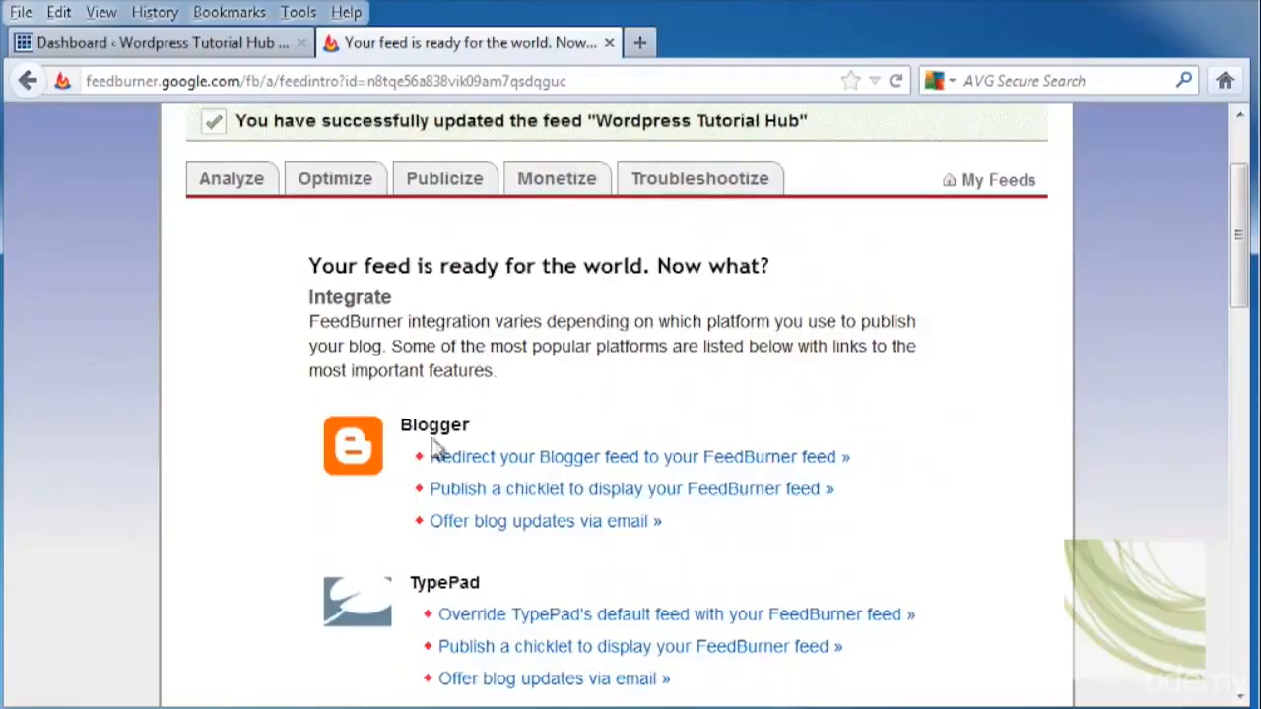
left_click(449, 181)
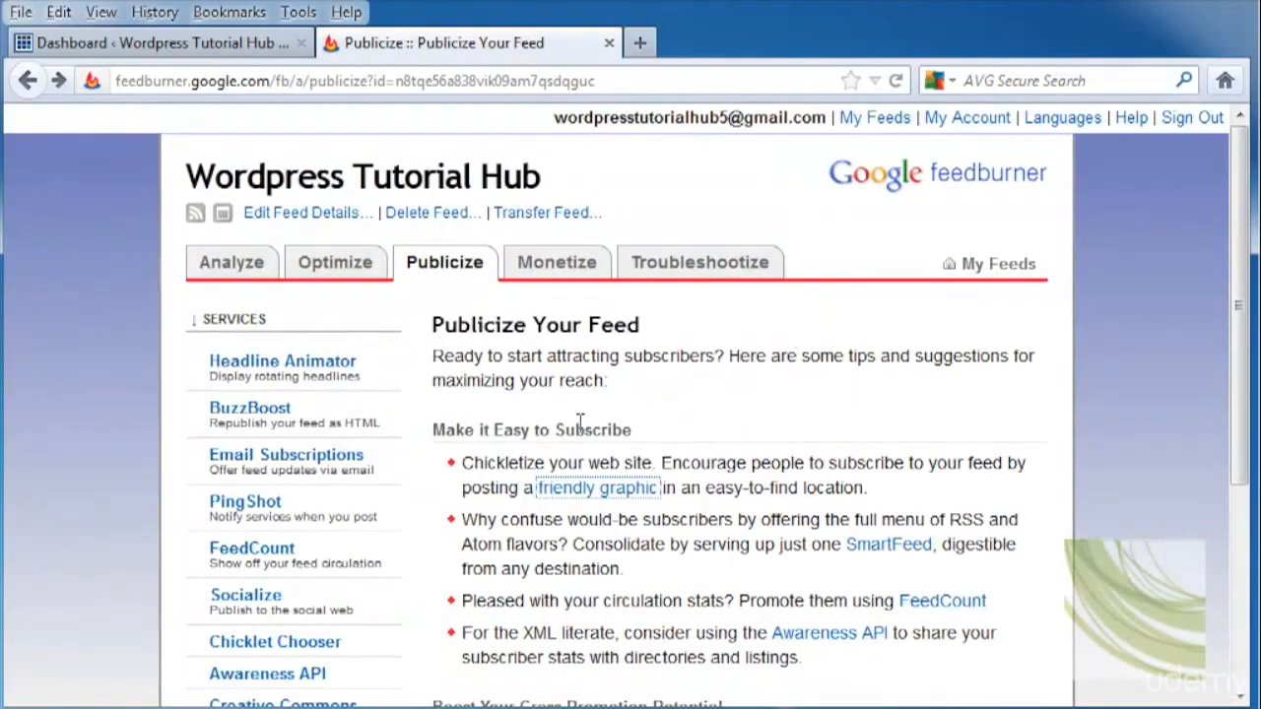
Follow the 'friendly graphic' link to open the Chicklet Chooser and view its icons.
left_click(579, 498)
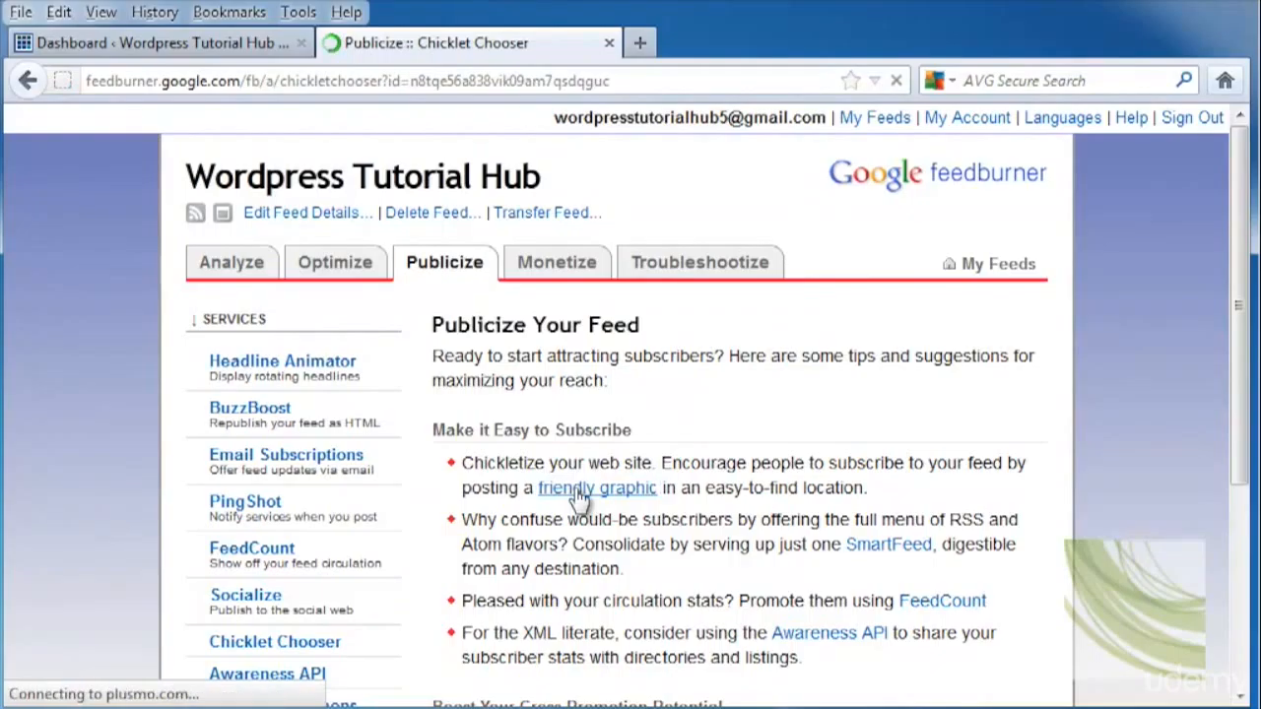
scroll(692, 482, "down", 5)
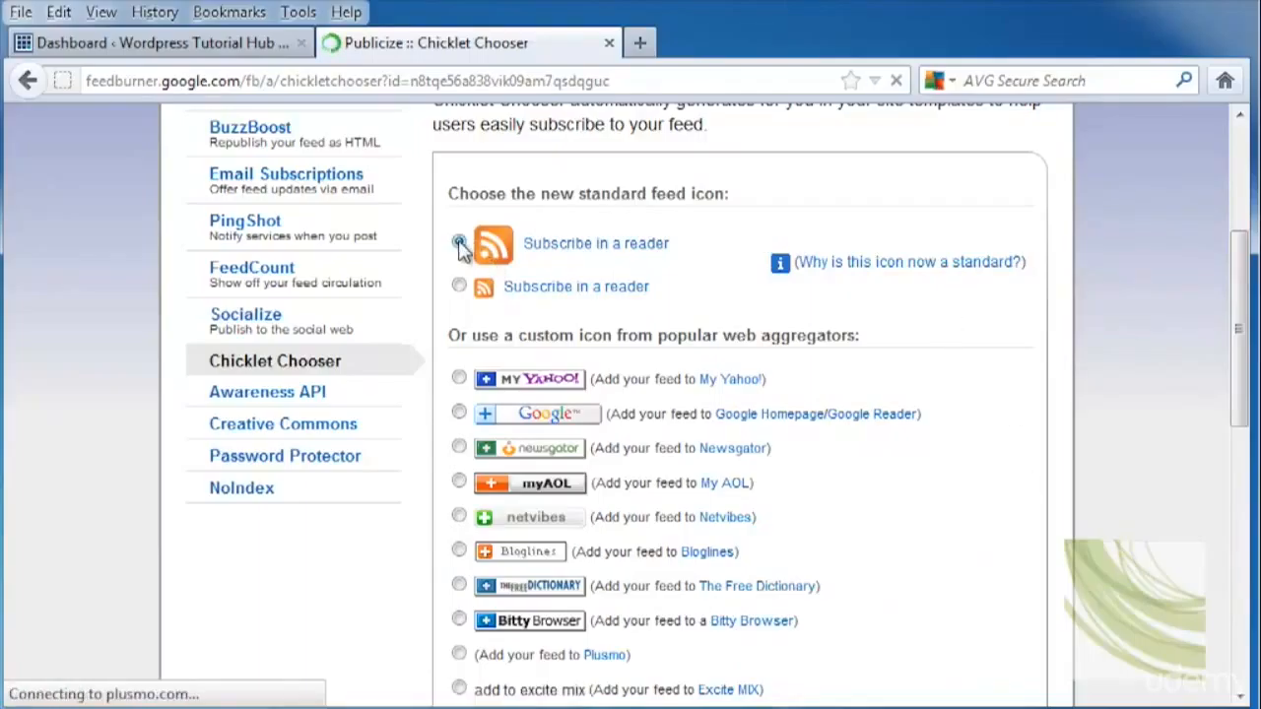
Select all the chicklet HTML code in the HTML box and copy it.
scroll(975, 504, "down", 10)
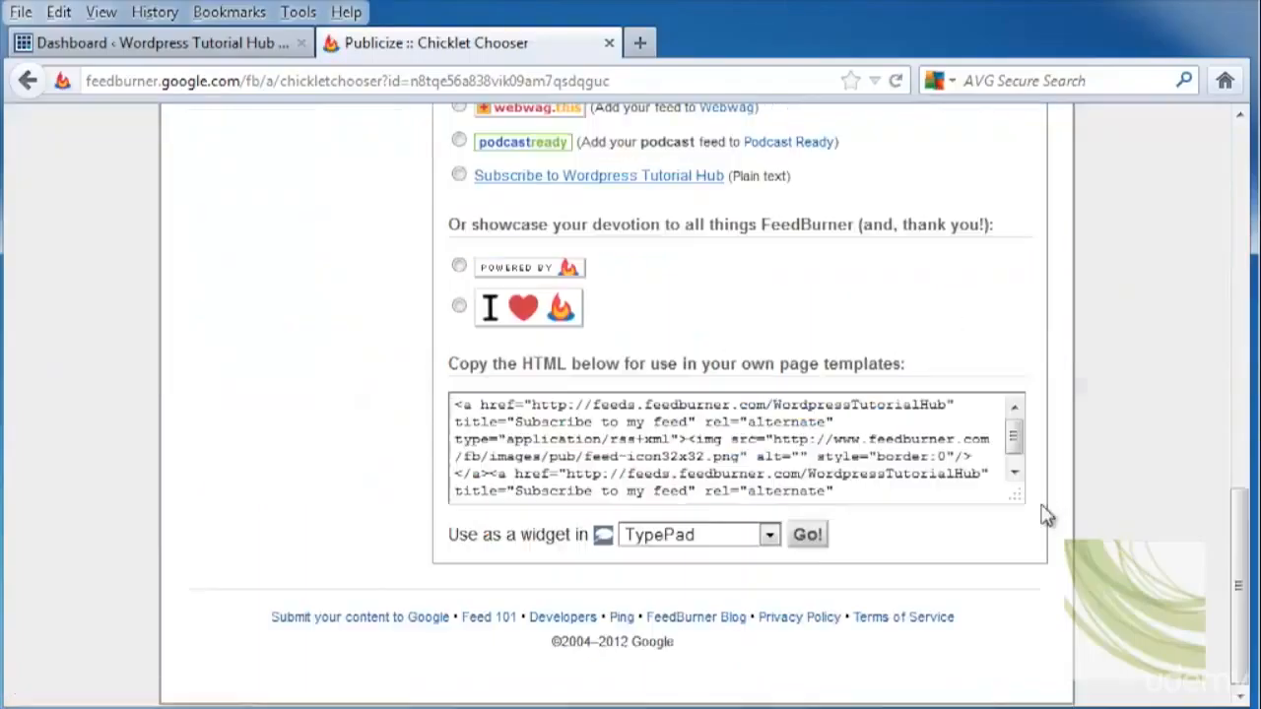
left_click(897, 499)
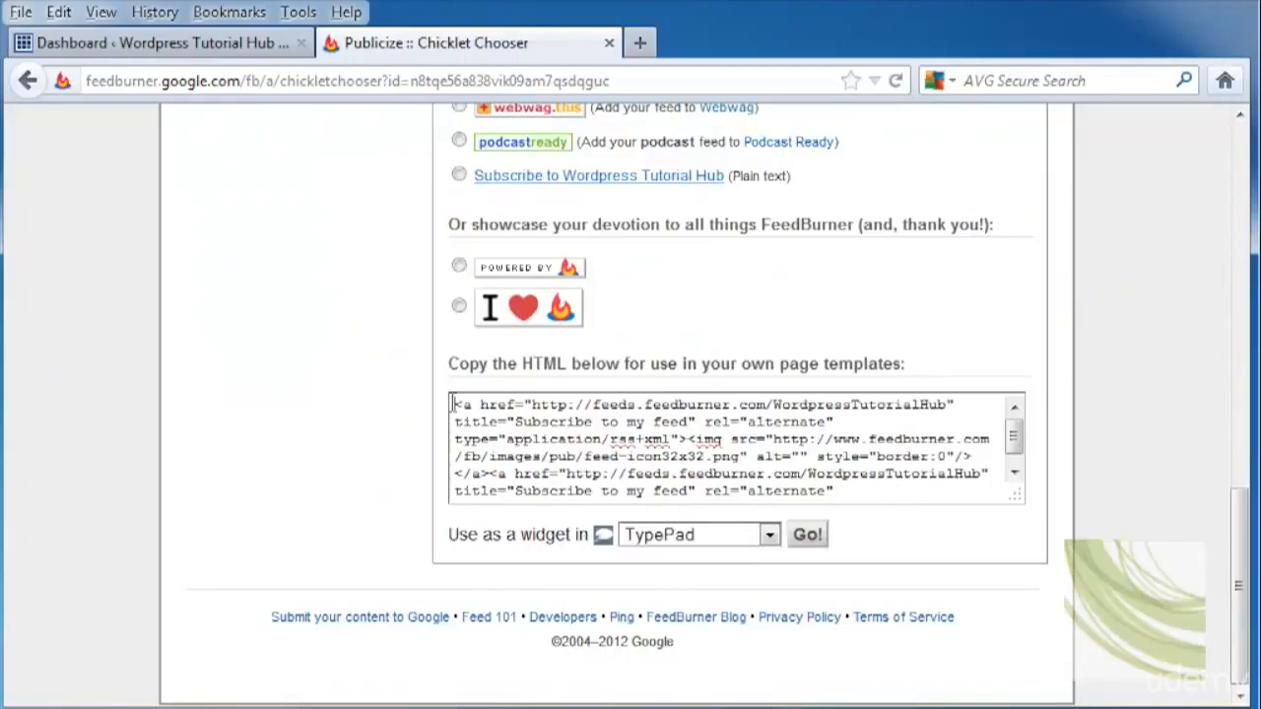
left_click_drag(452, 403, 945, 502)
right_click(509, 440)
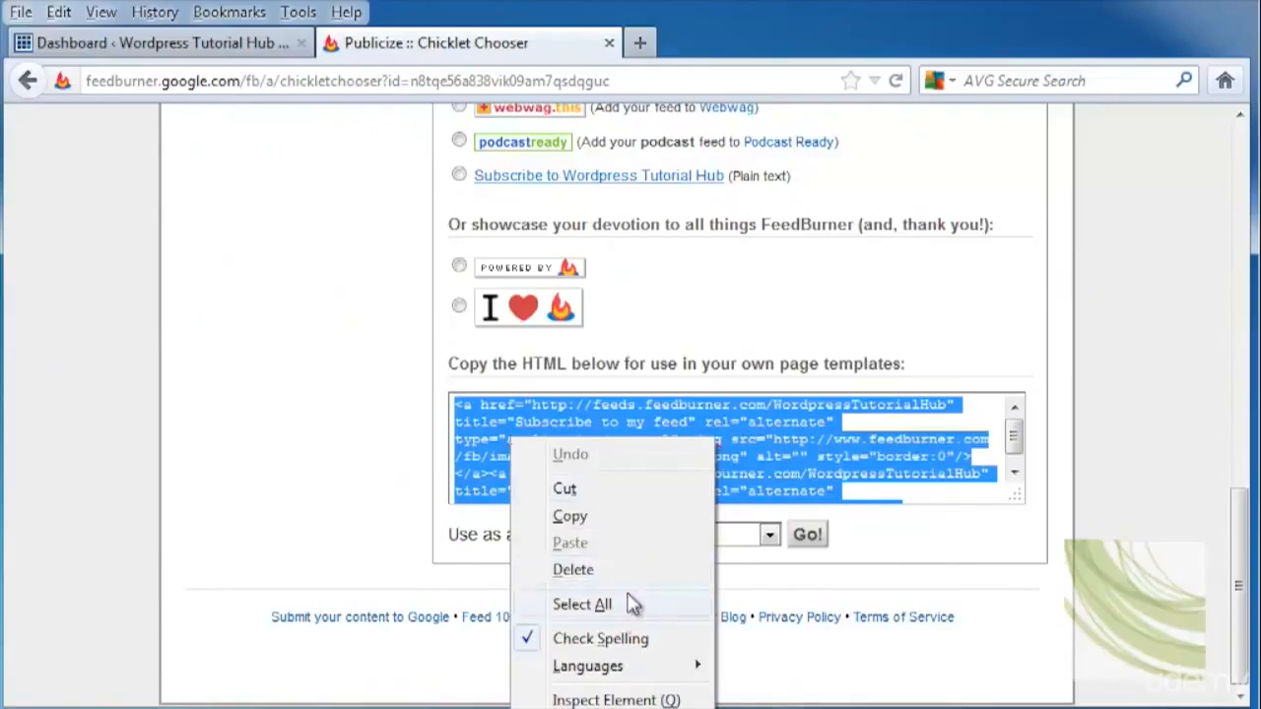
left_click(630, 603)
right_click(541, 420)
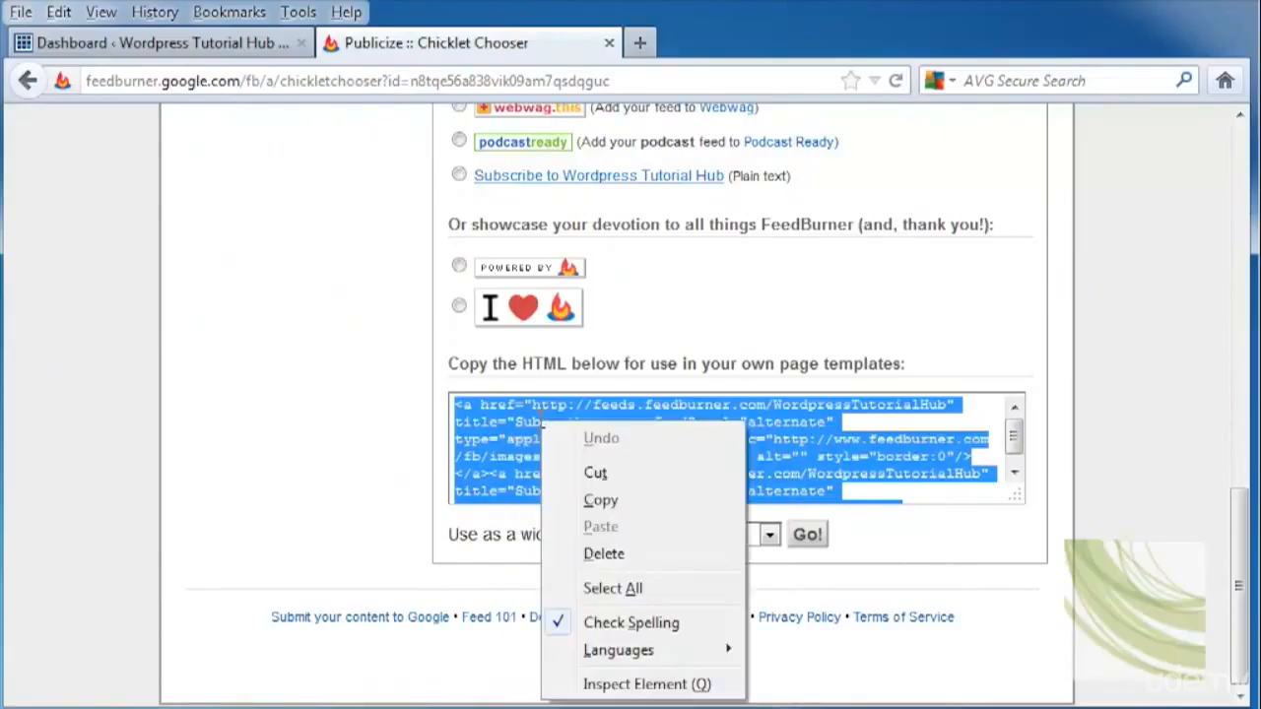
left_click(601, 501)
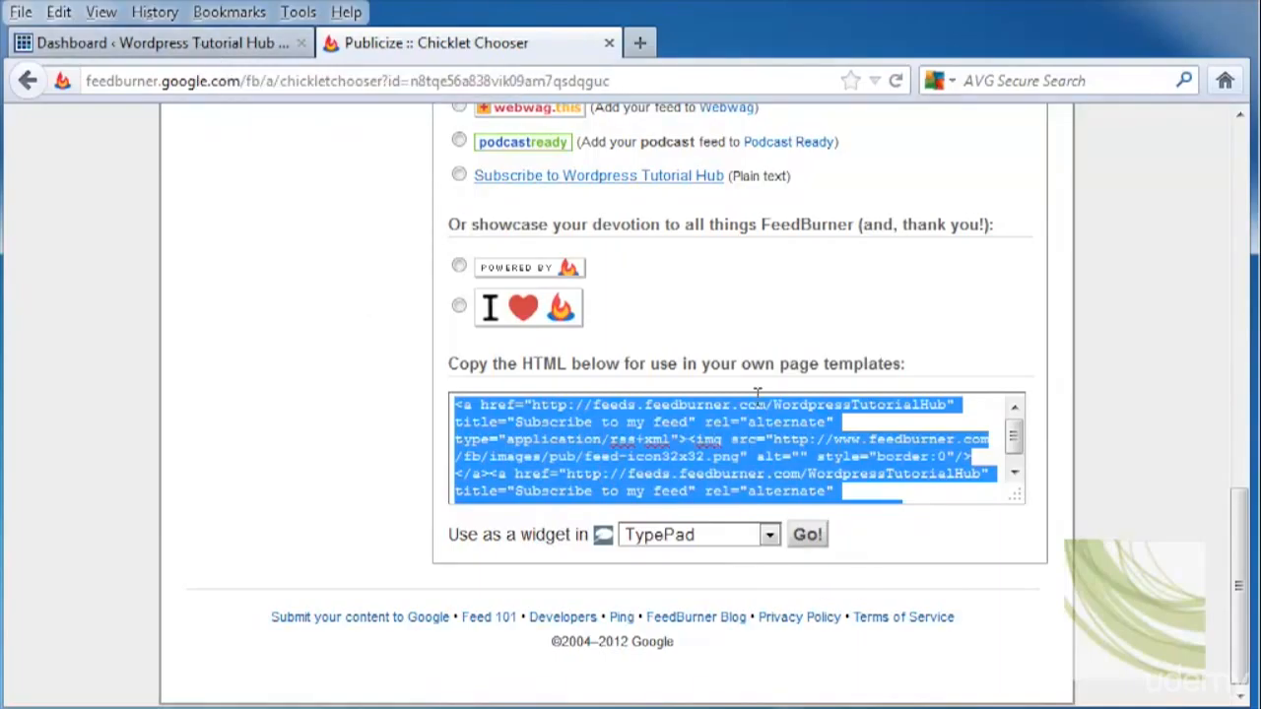
Return to the WordPress admin and go through Plugins and Themes to the Widgets page.
scroll(1161, 552, "up", 5)
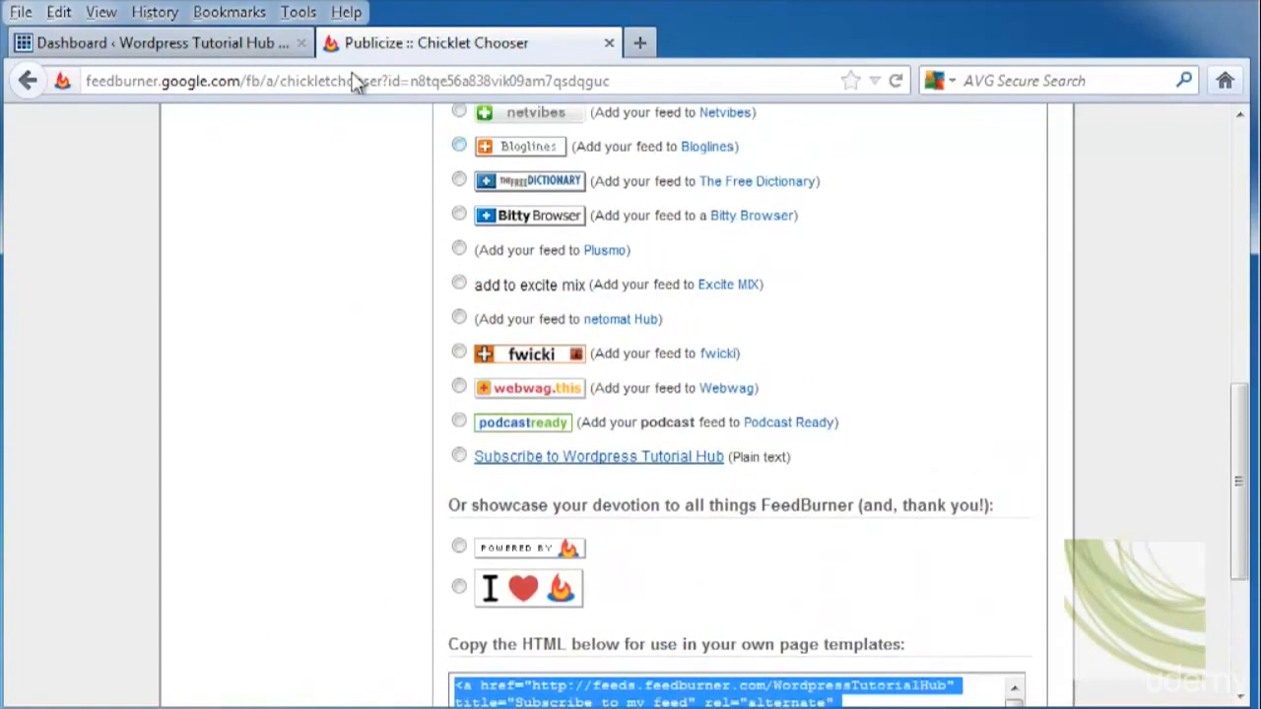
left_click(114, 43)
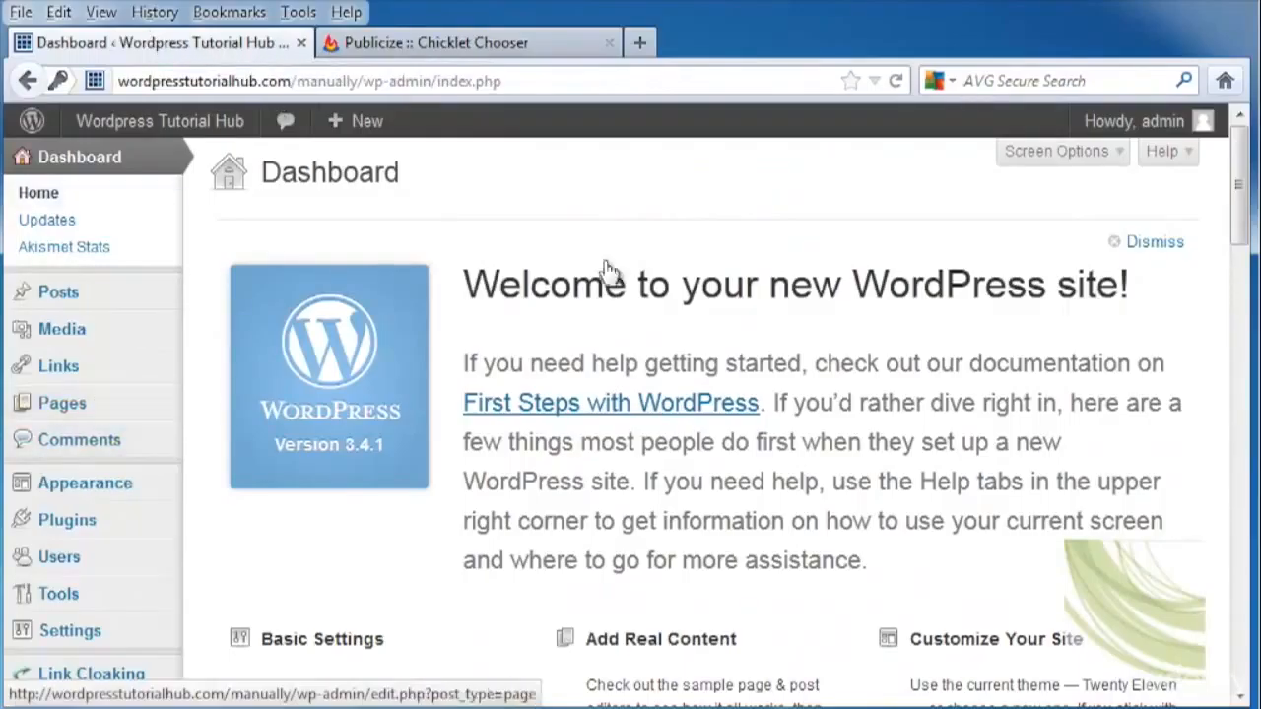
left_click(95, 399)
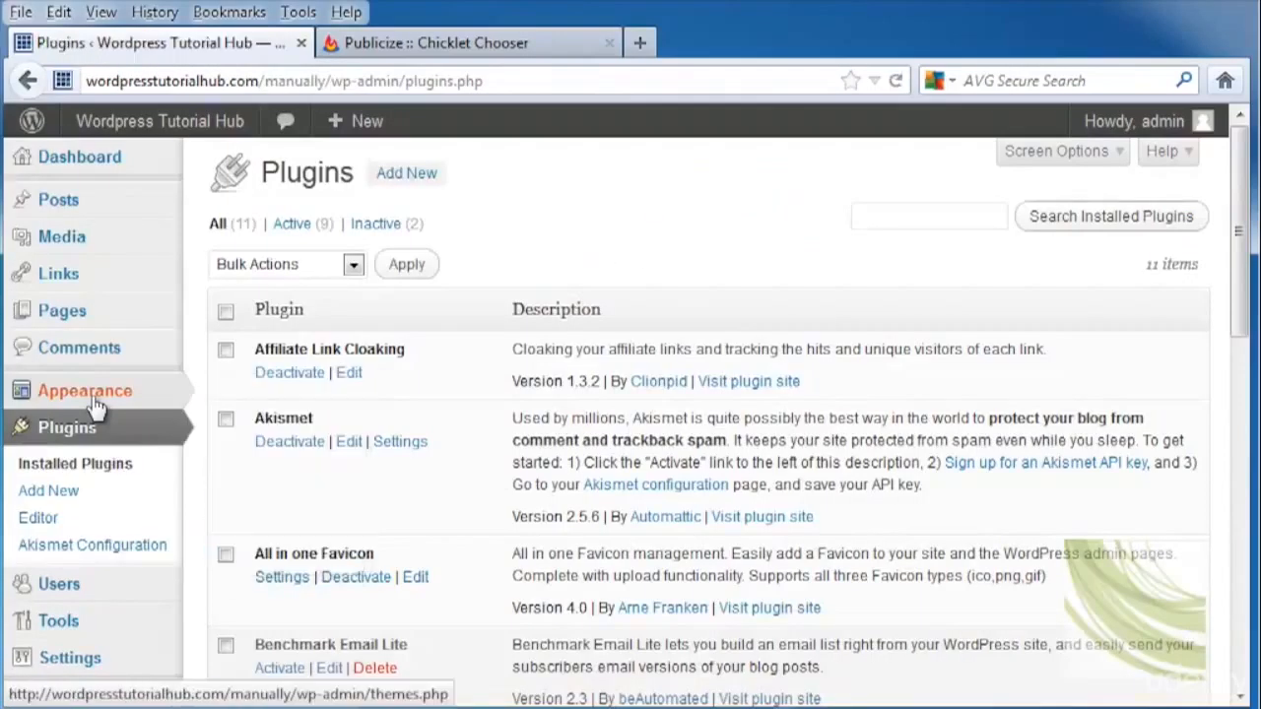
left_click(94, 399)
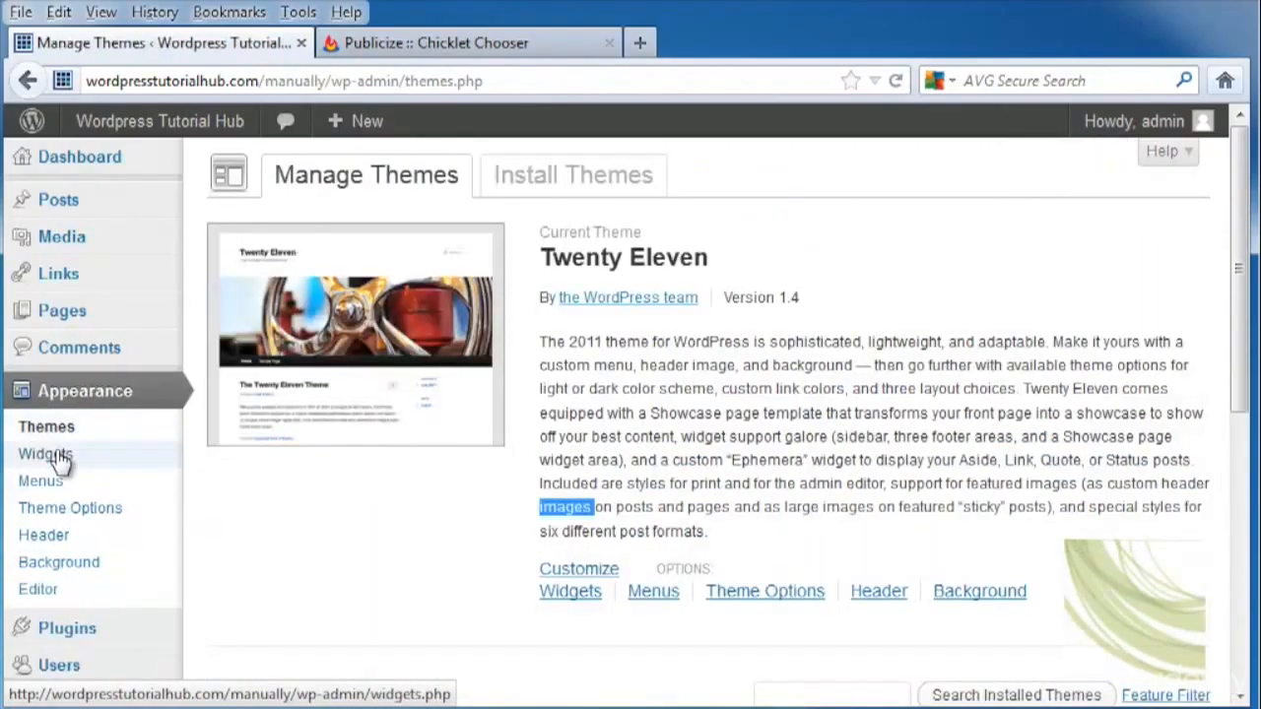
left_click(46, 454)
scroll(653, 498, "down", 10)
scroll(655, 497, "down", 5)
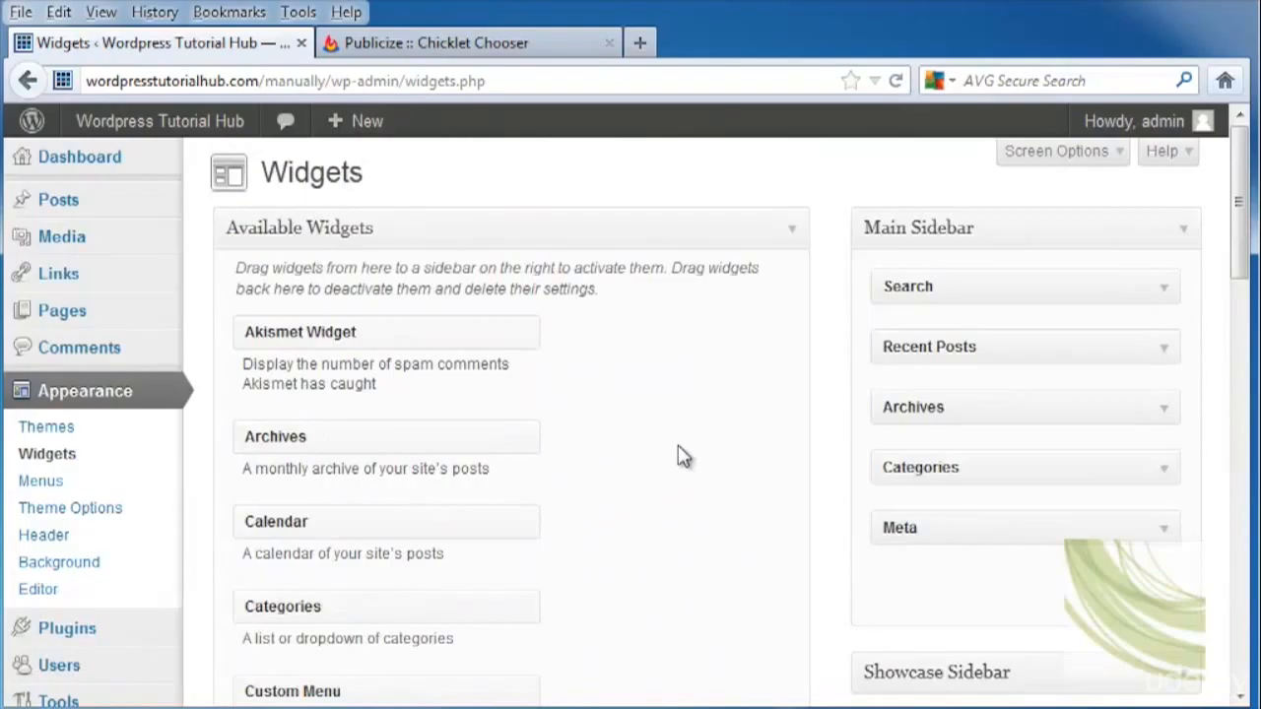
scroll(689, 458, "down", 5)
scroll(573, 463, "down", 8)
scroll(577, 467, "down", 5)
Add a Text widget to Footer Area One and paste the FeedBurner subscribe HTML into it.
left_click_drag(270, 317, 915, 476)
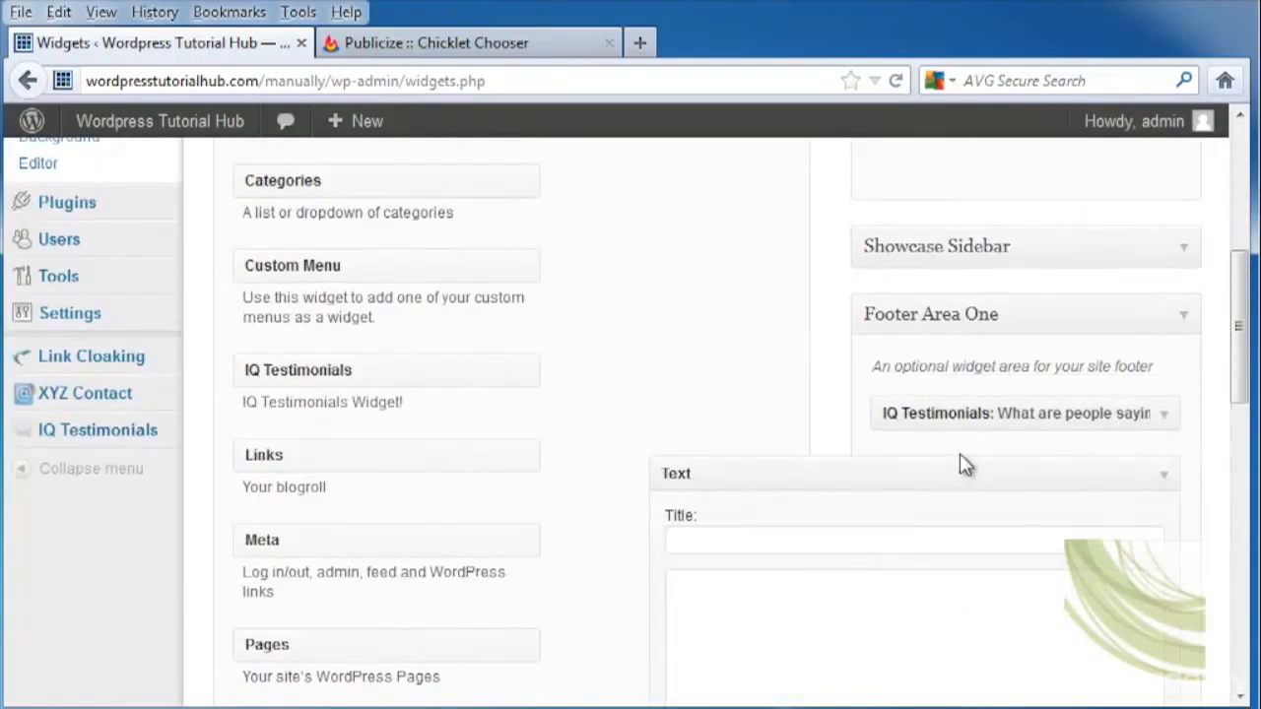
scroll(726, 385, "down", 5)
left_click(750, 346)
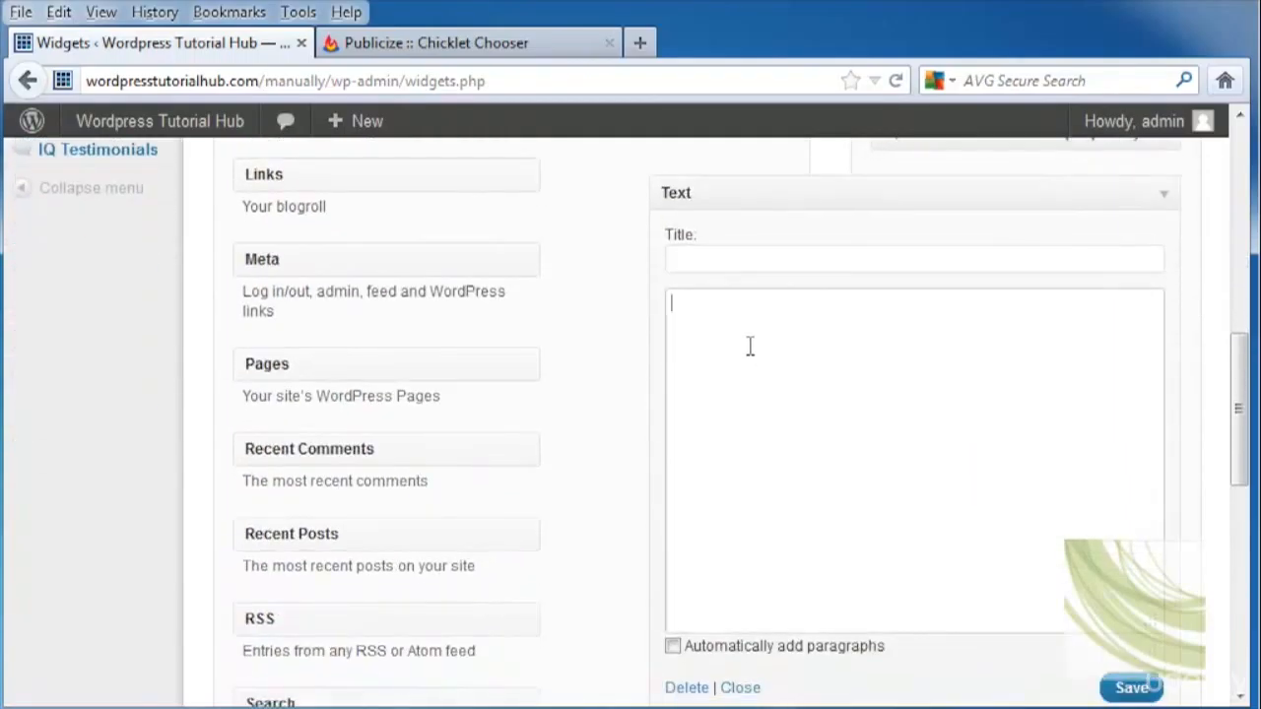
right_click(750, 345)
left_click(832, 451)
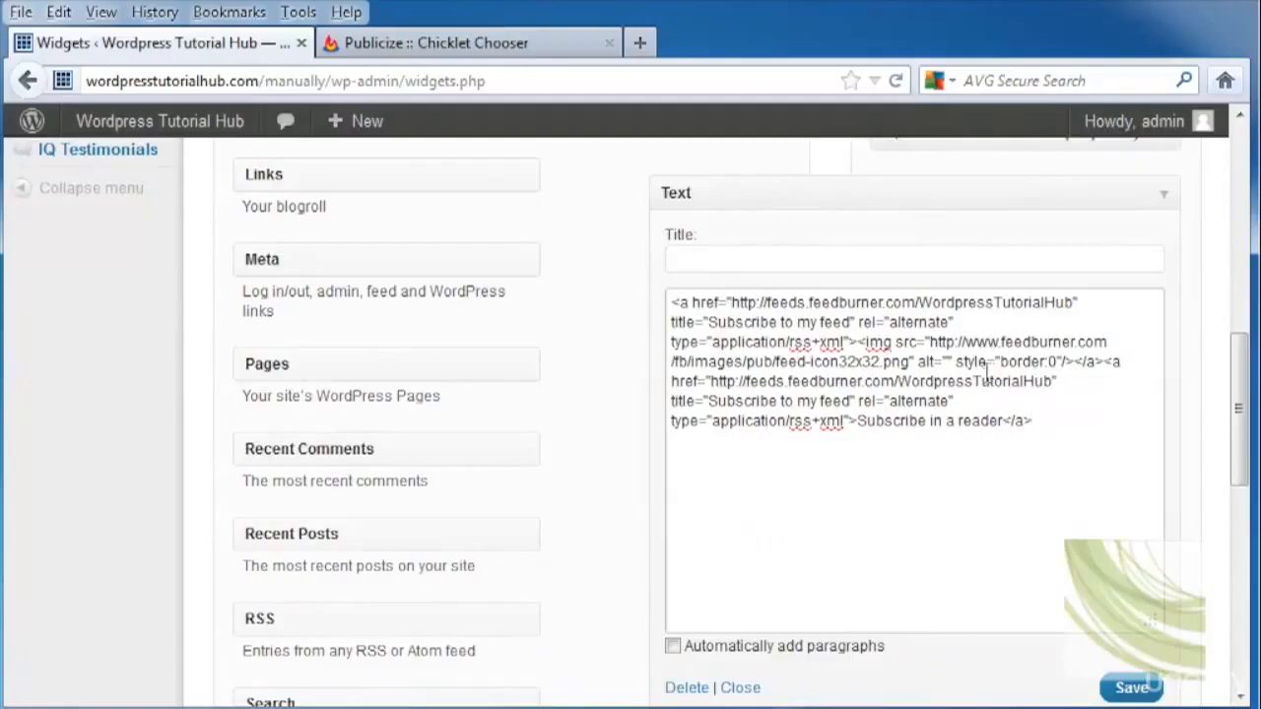
Title the widget 'Read my rants!' and save it.
left_click(752, 255)
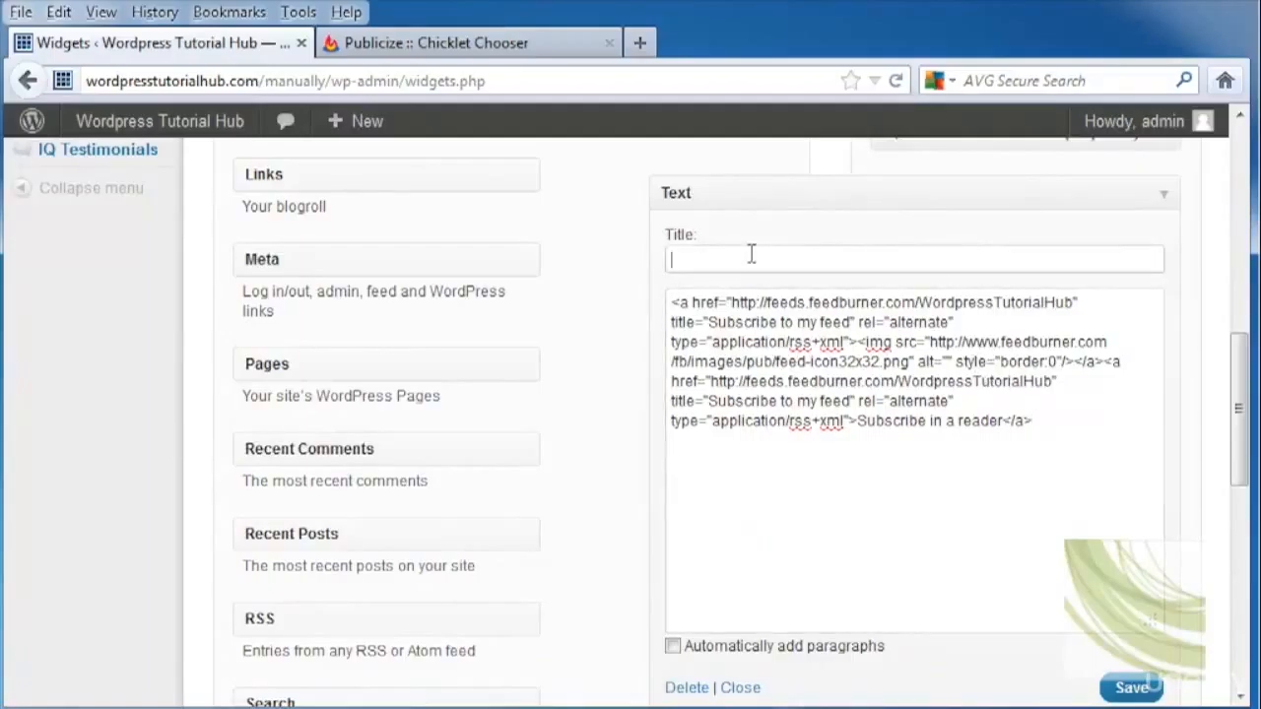
type("Read my rants!")
left_click(1131, 687)
Load wordpresstutorialhub.com in a new tab and check the footer's 'Subscribe in a reader' widget.
left_click(638, 44)
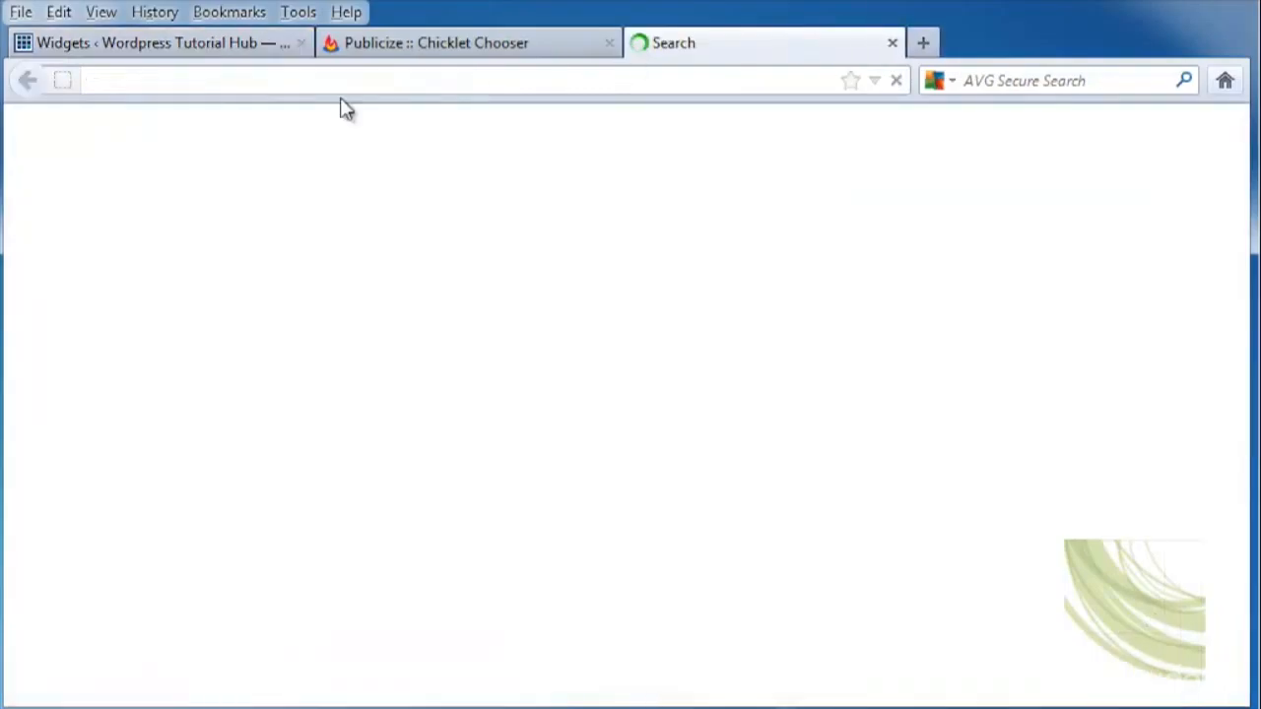
type("wordpress")
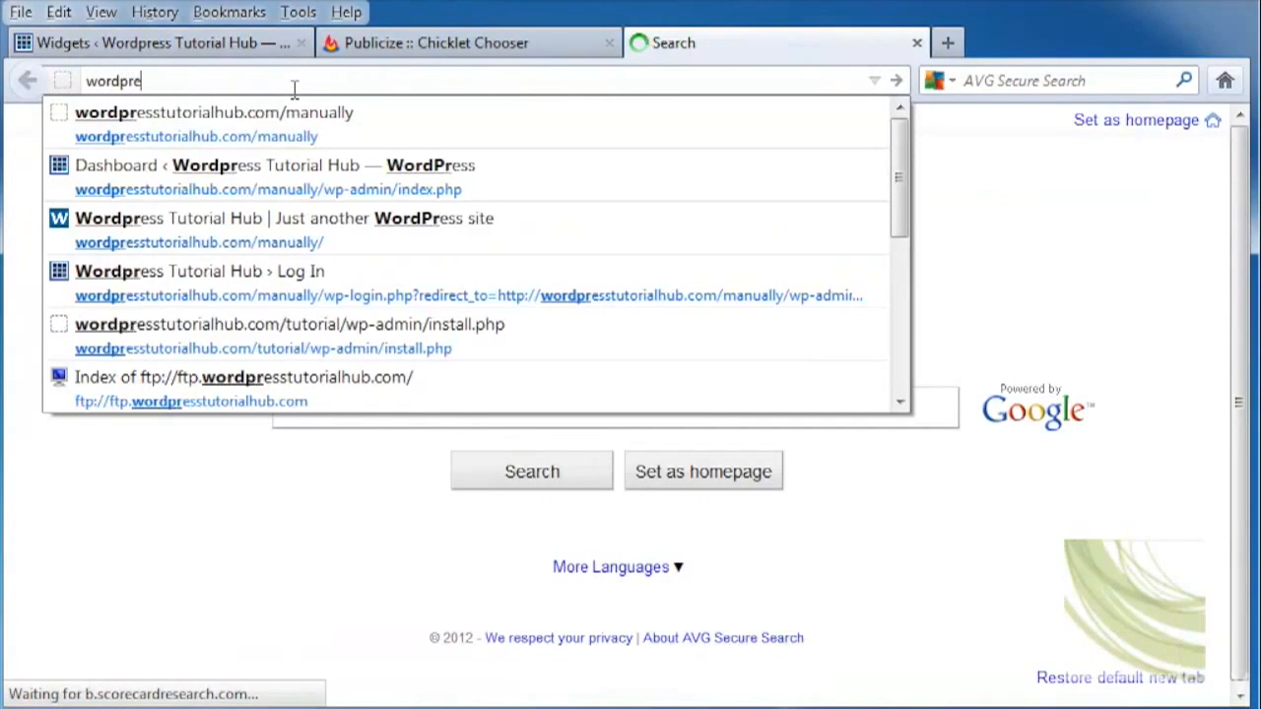
key("Down")
key("Return")
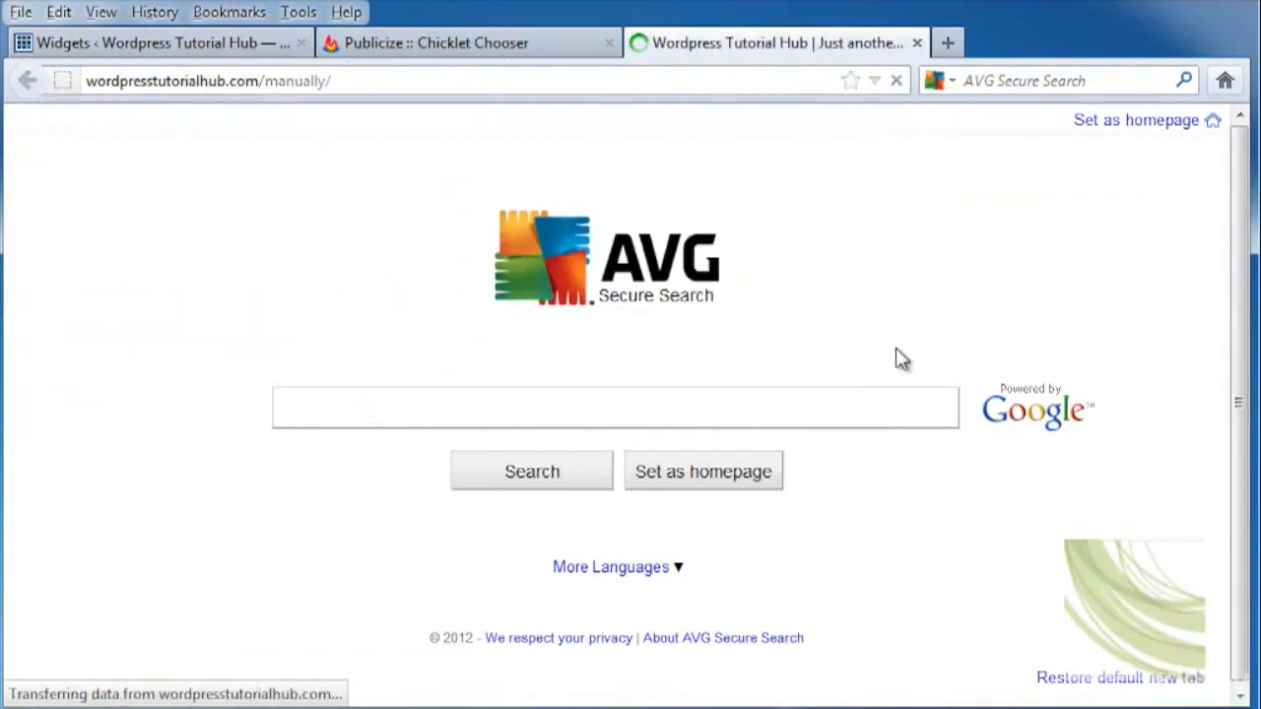
scroll(819, 347, "down", 15)
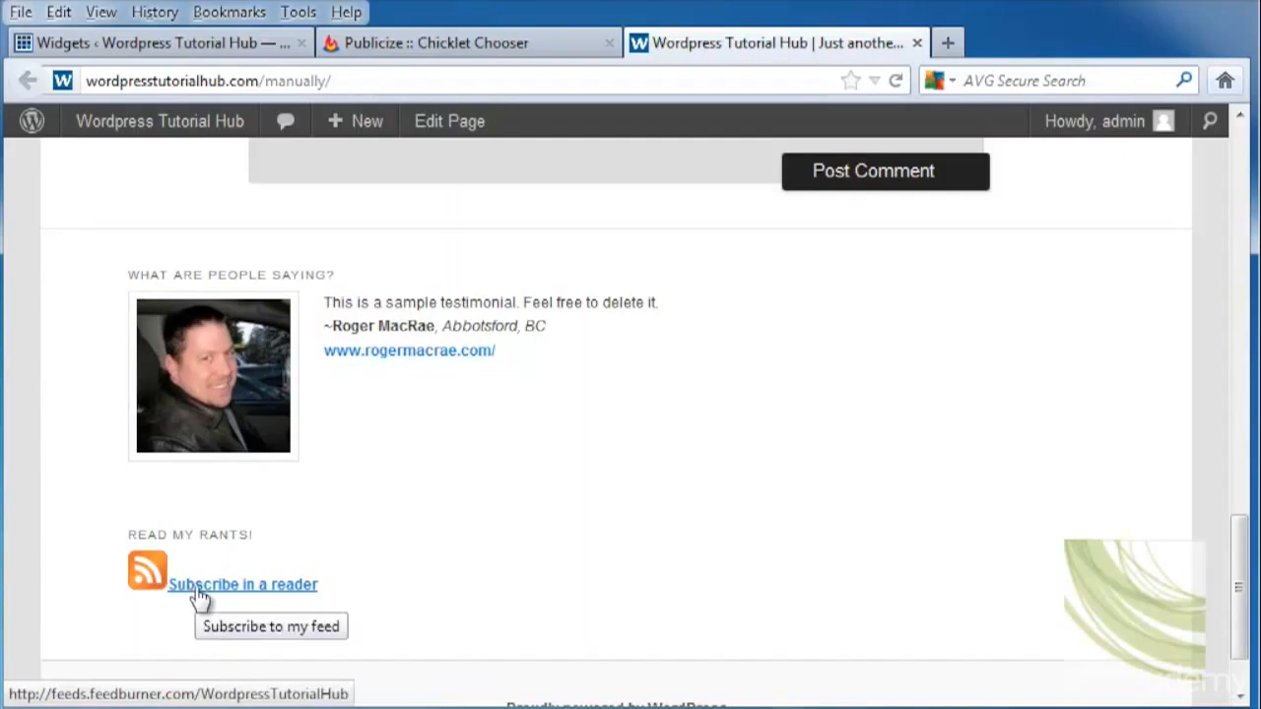
scroll(884, 495, "up", 15)
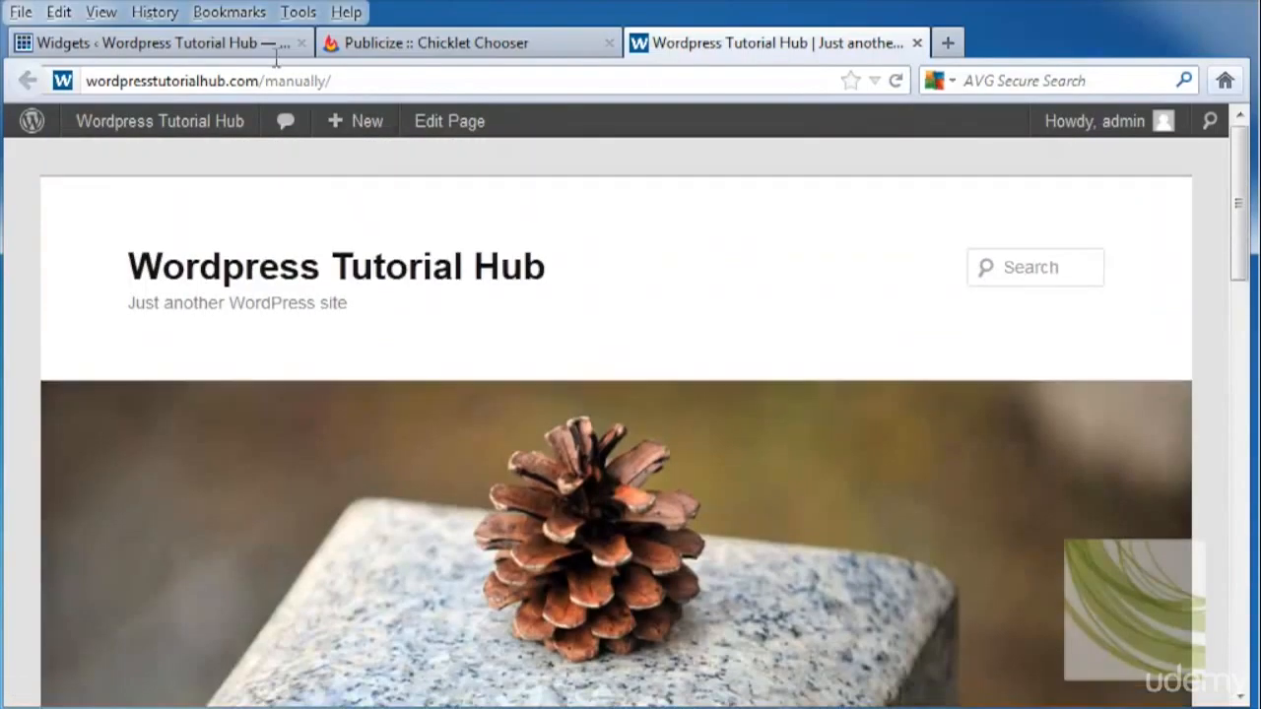
Search Plugins > Add New for 'feedburner', browse the 125 results, then return to the site tab.
left_click(220, 44)
scroll(154, 290, "up", 7)
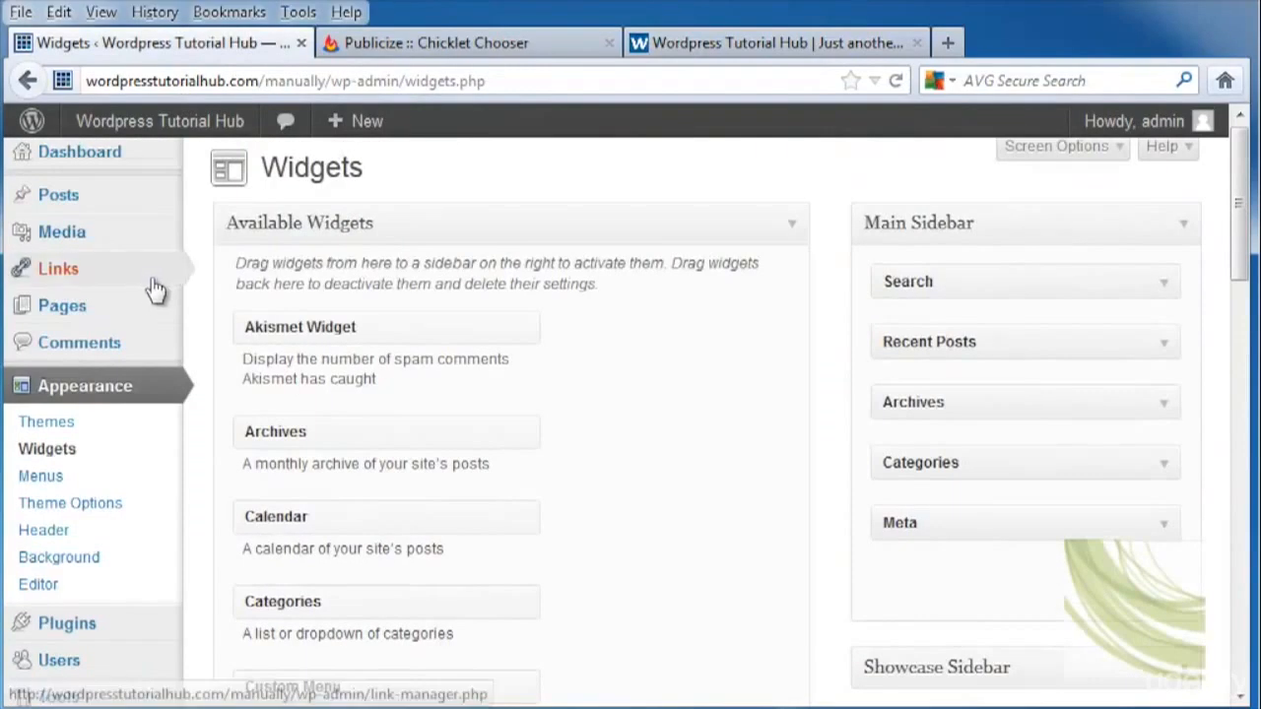
left_click(107, 630)
left_click(407, 182)
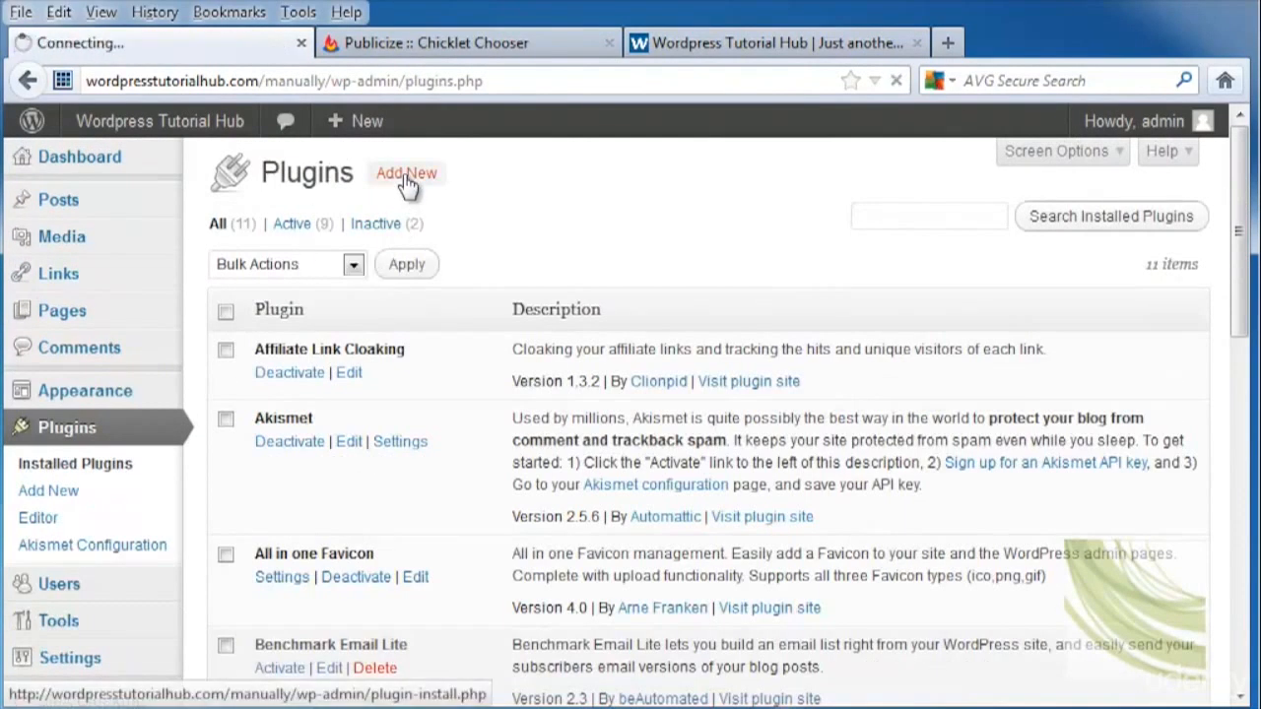
left_click(308, 378)
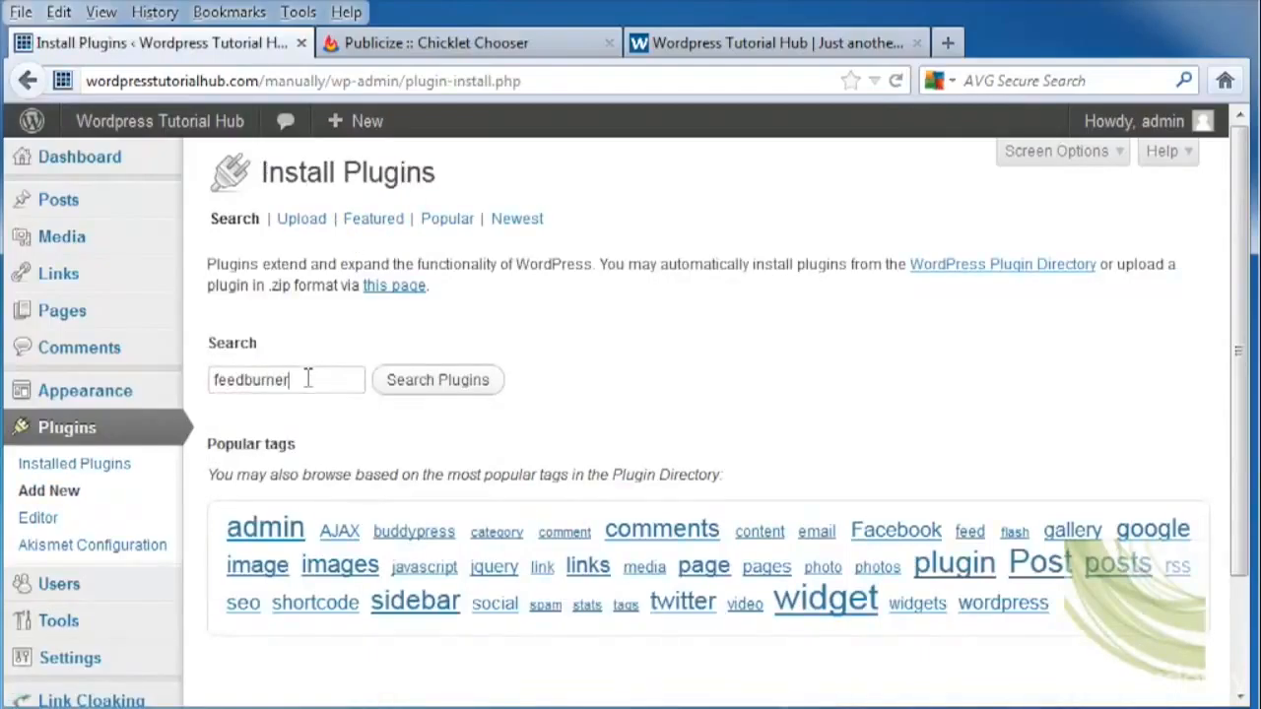
left_click(455, 388)
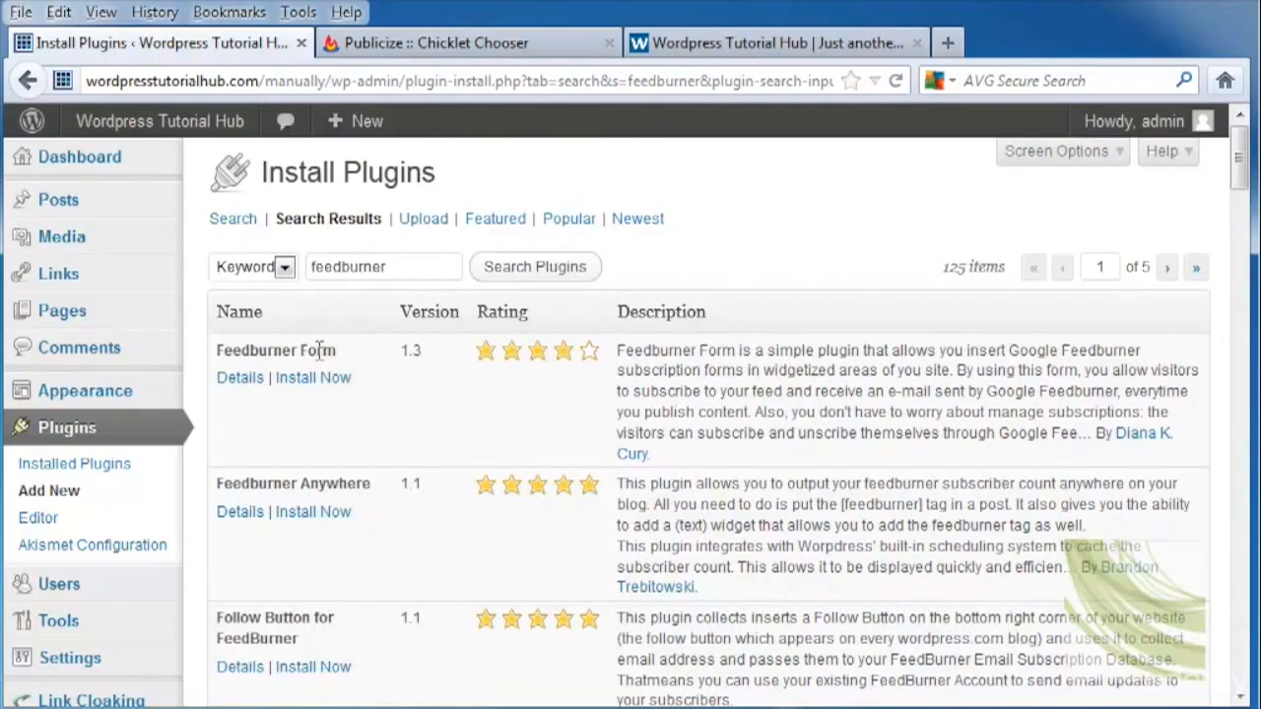
scroll(375, 318, "down", 2)
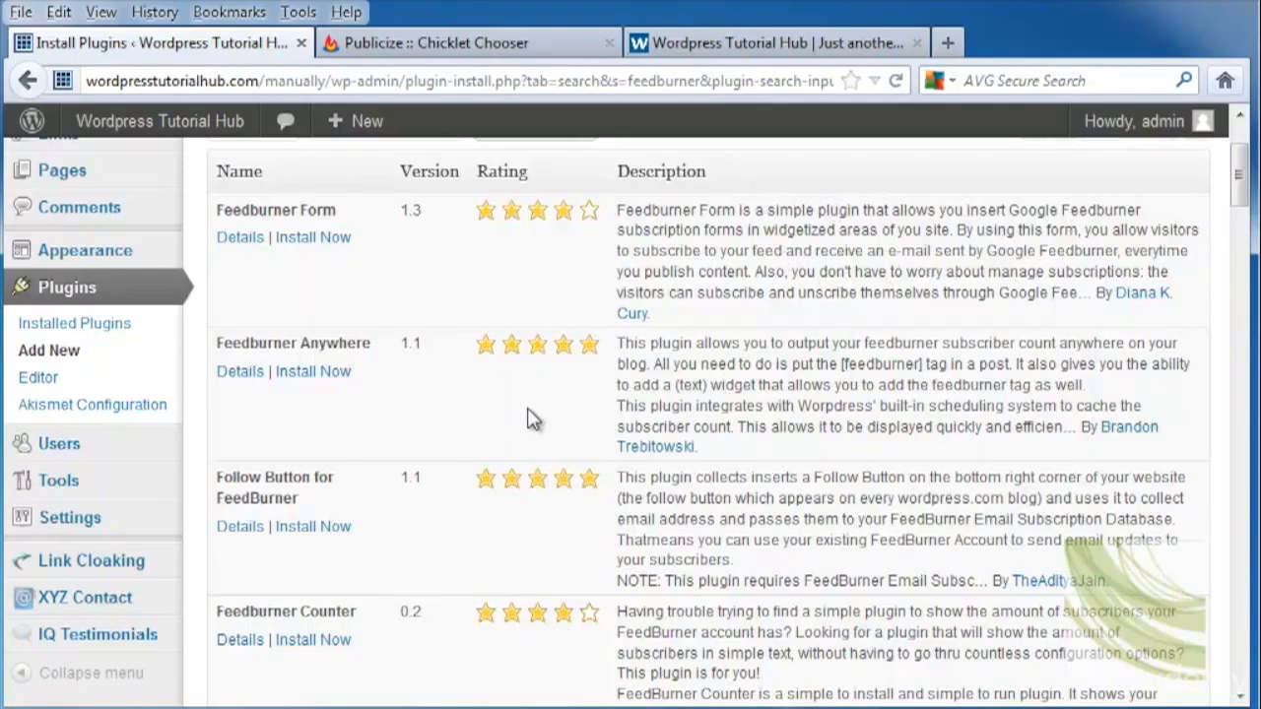
scroll(529, 416, "up", 3)
left_click(705, 42)
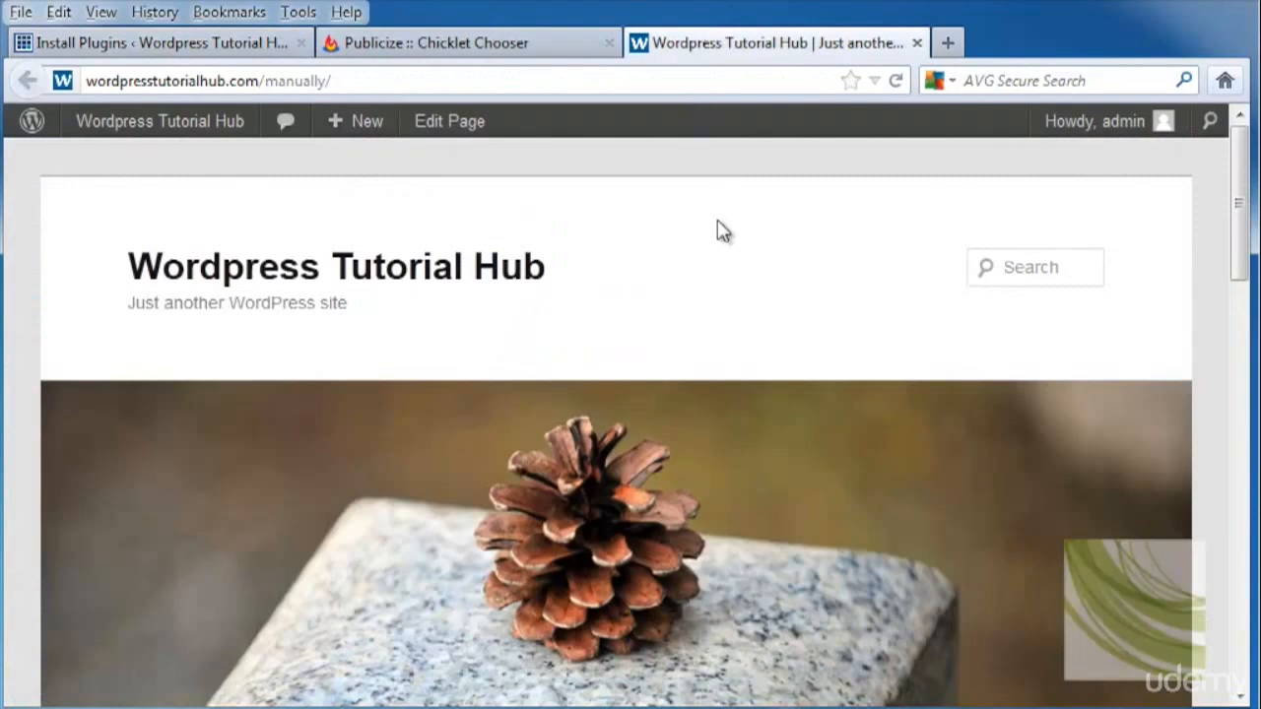
Start a new post titled 'This is for my feedburner site!'.
scroll(723, 230, "down", 5)
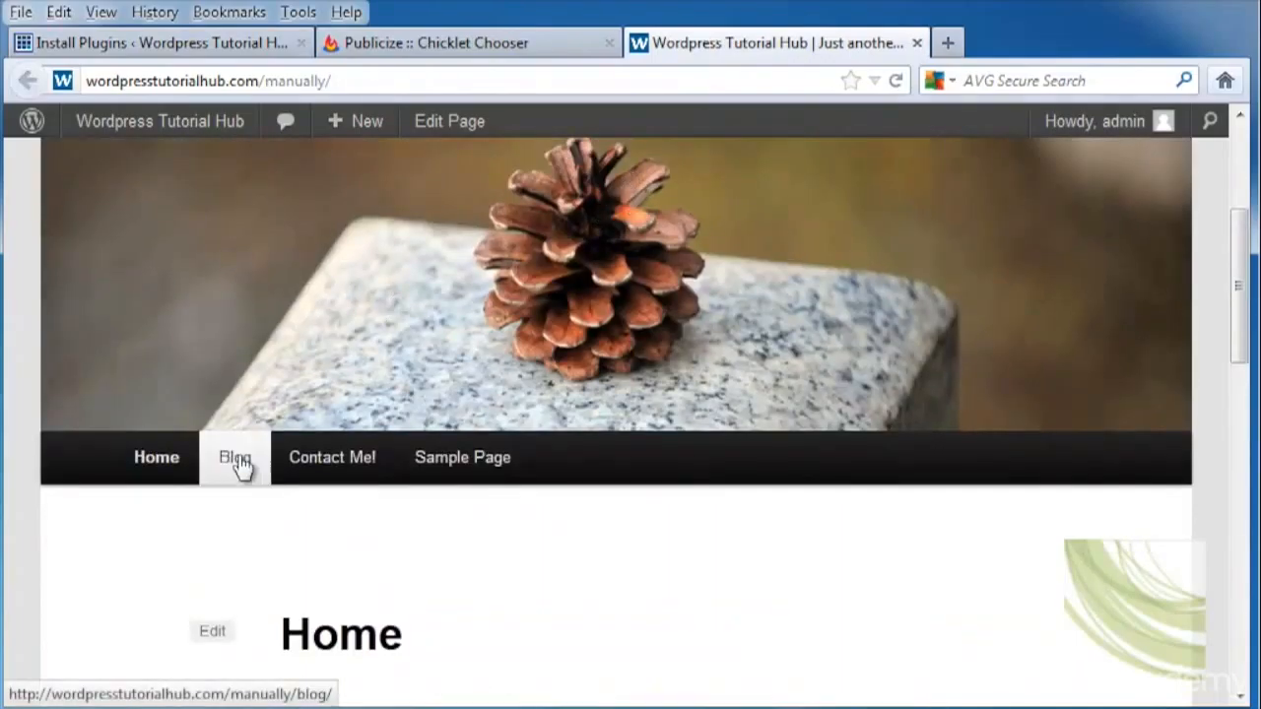
left_click(236, 458)
mouse_move(358, 121)
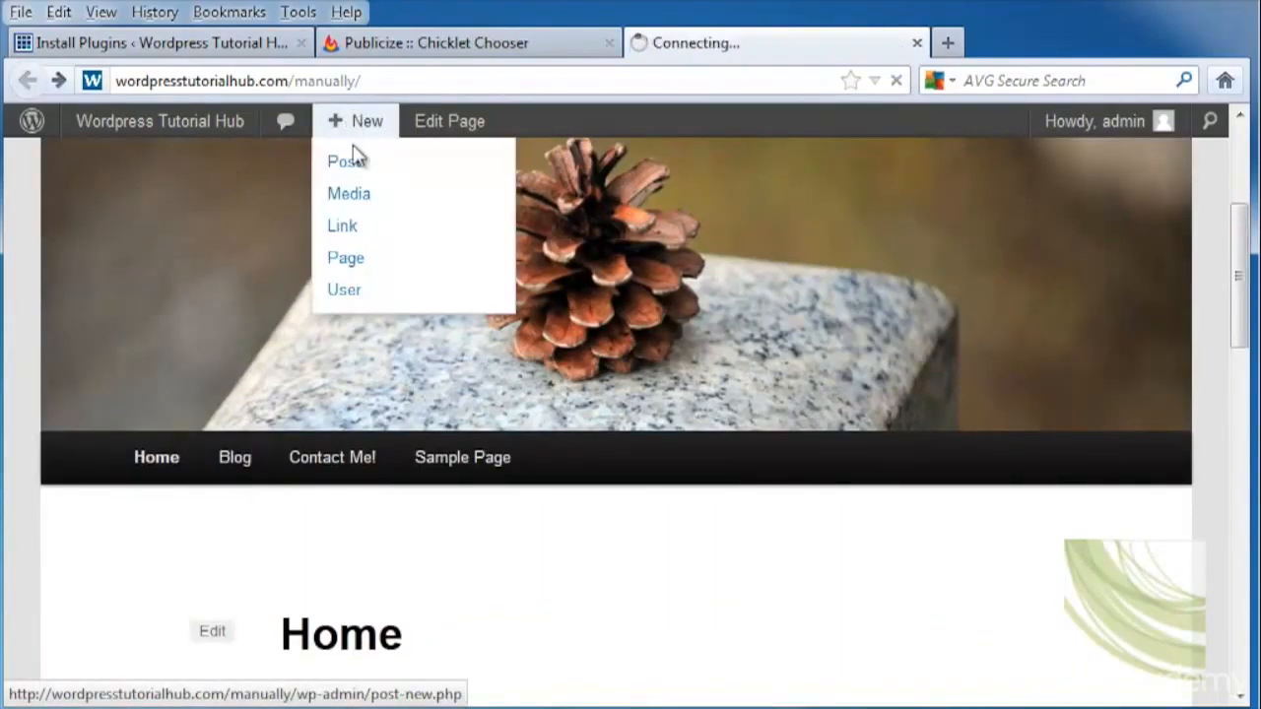
left_click(354, 165)
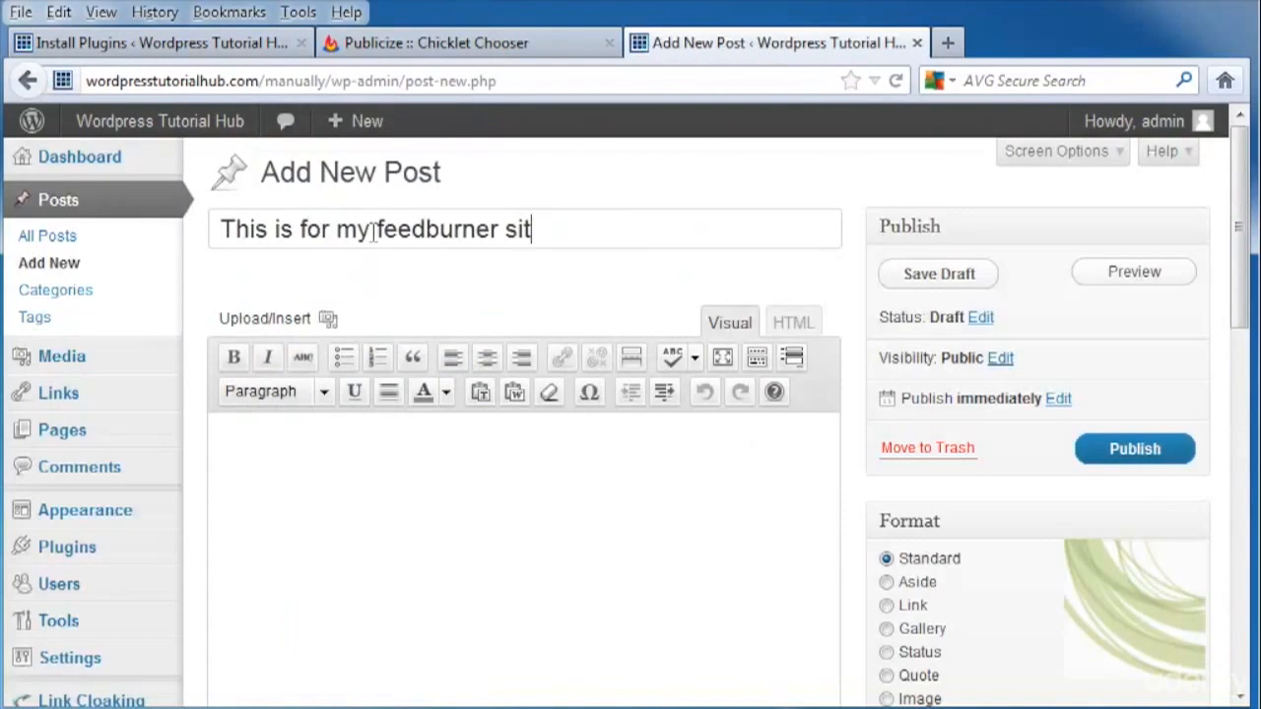
type("e!")
key("Tab")
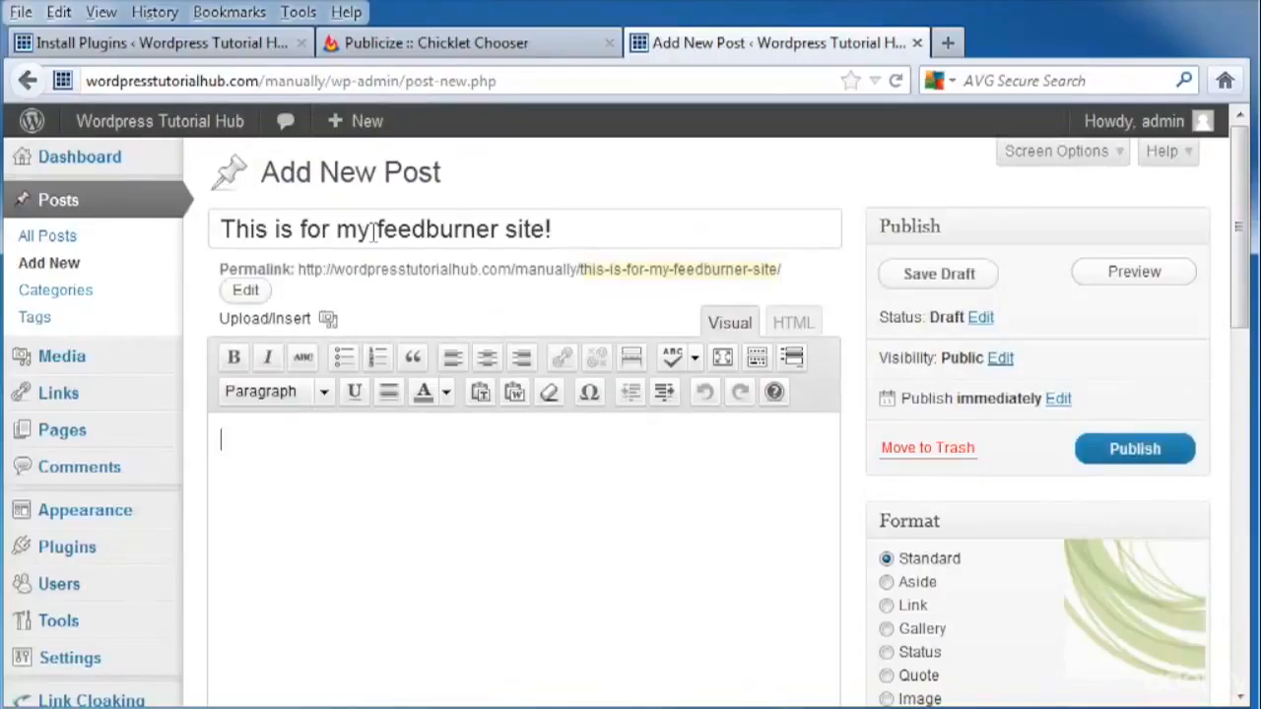
Write the body 'This is for feedburner. Isn't it cool' and view the post on the Blog page.
type("This is for feedburner")
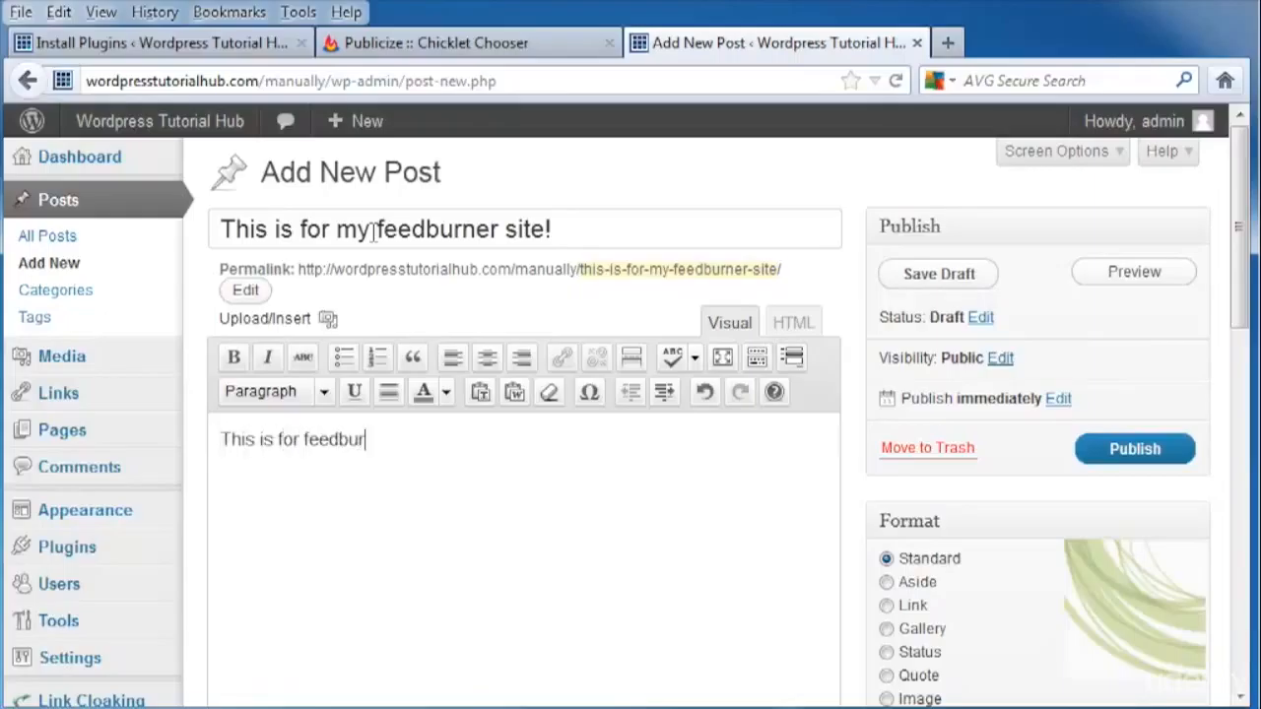
type(". Isn't it'")
key("BackSpace")
type("cool")
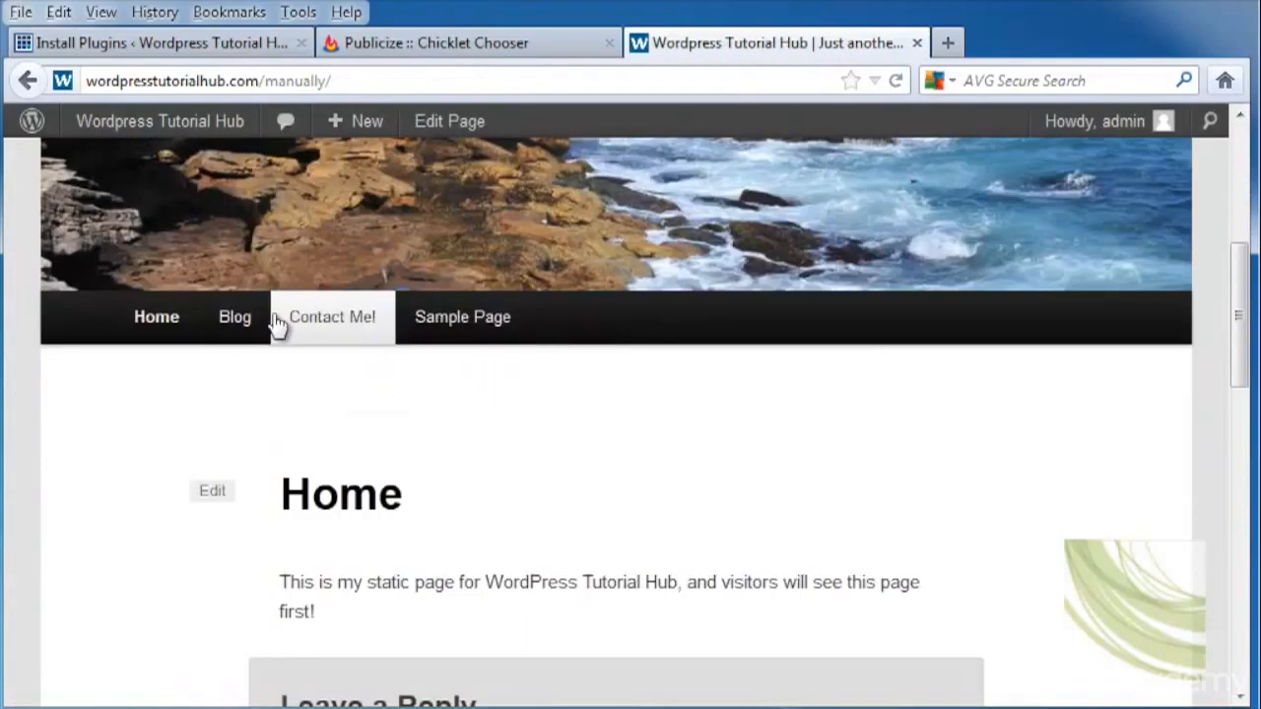
left_click(236, 320)
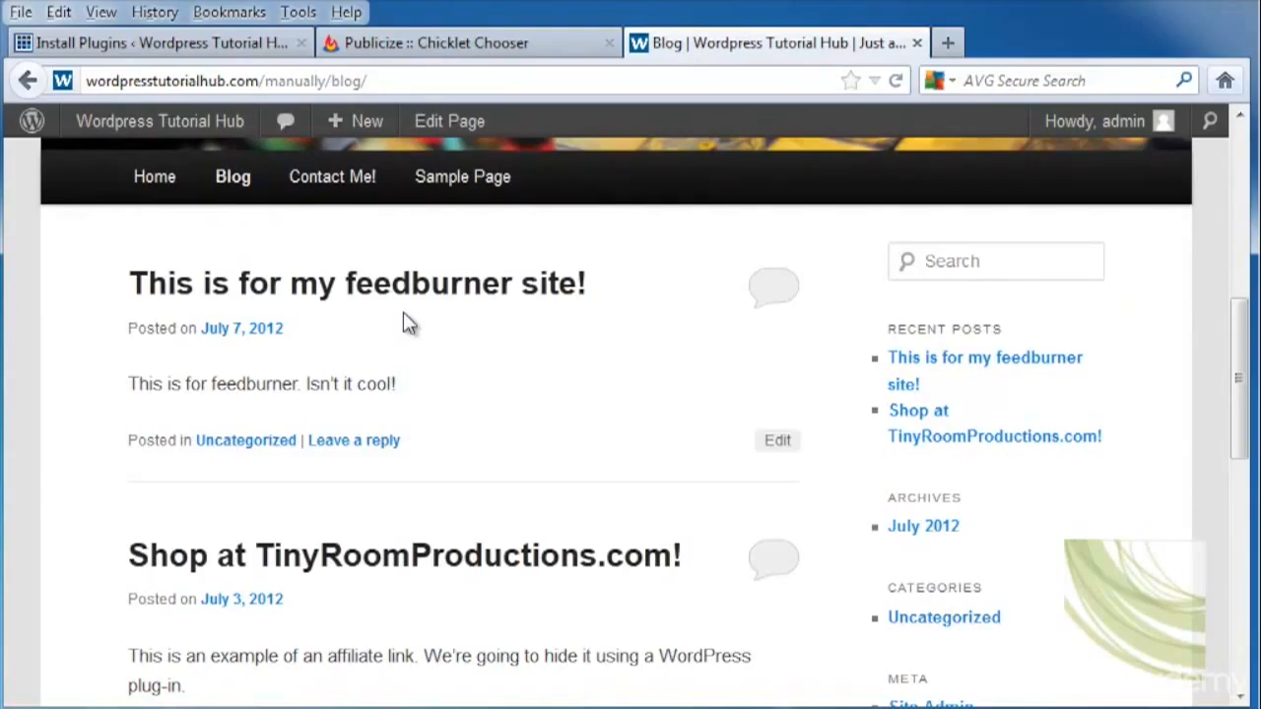
View the feeds.feedburner.com/wordpresstutorialhub entries, with 'This is for my feedburner site!' listed first.
left_click(515, 43)
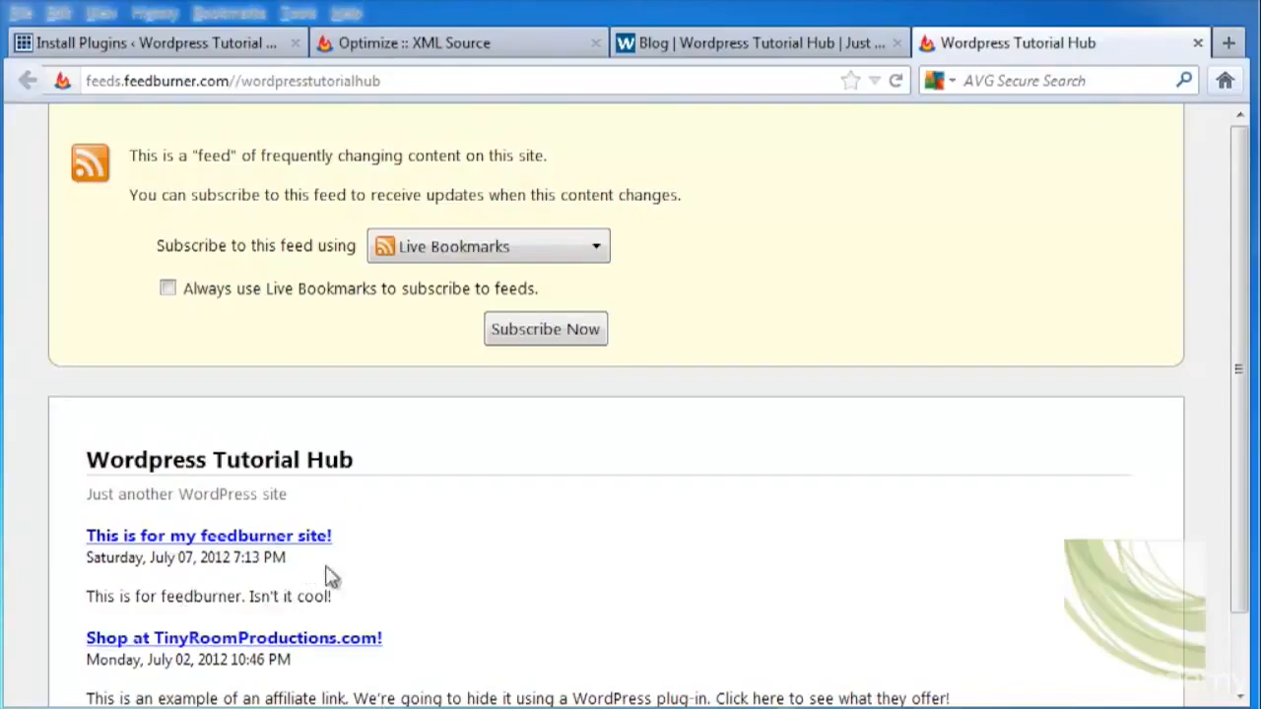
scroll(509, 580, "down", 1)
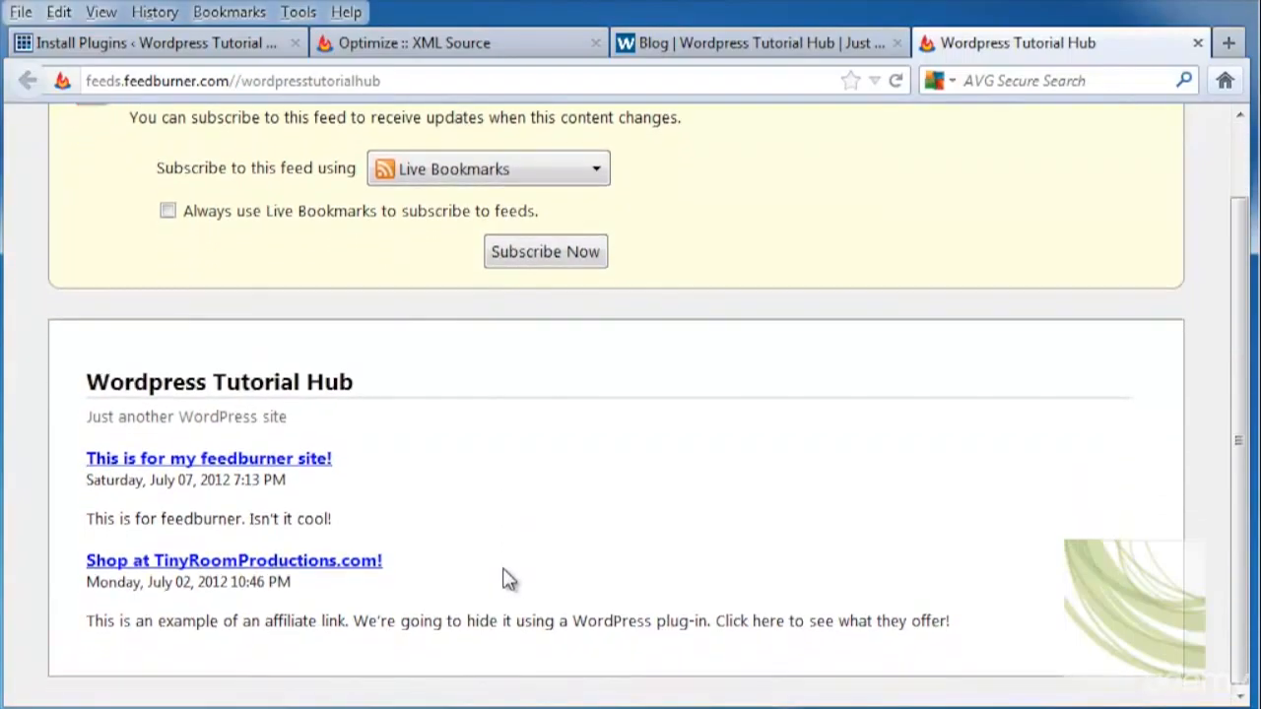